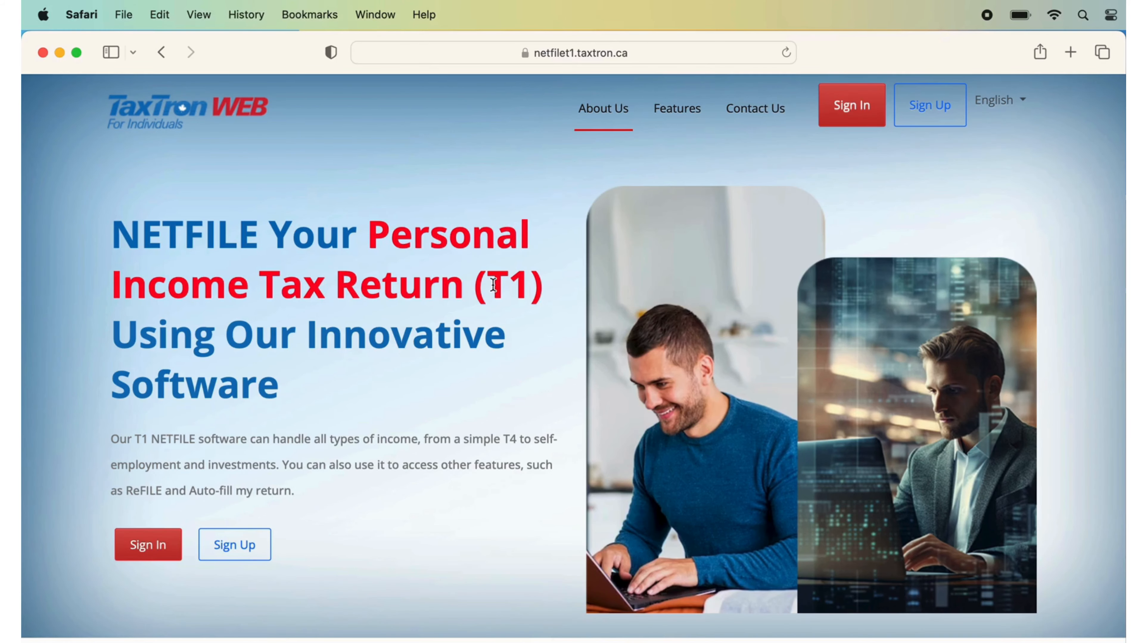
Sign up for a TaxTron account with the e-mail address and a password meeting the rules
click(250, 547)
key(super+v)
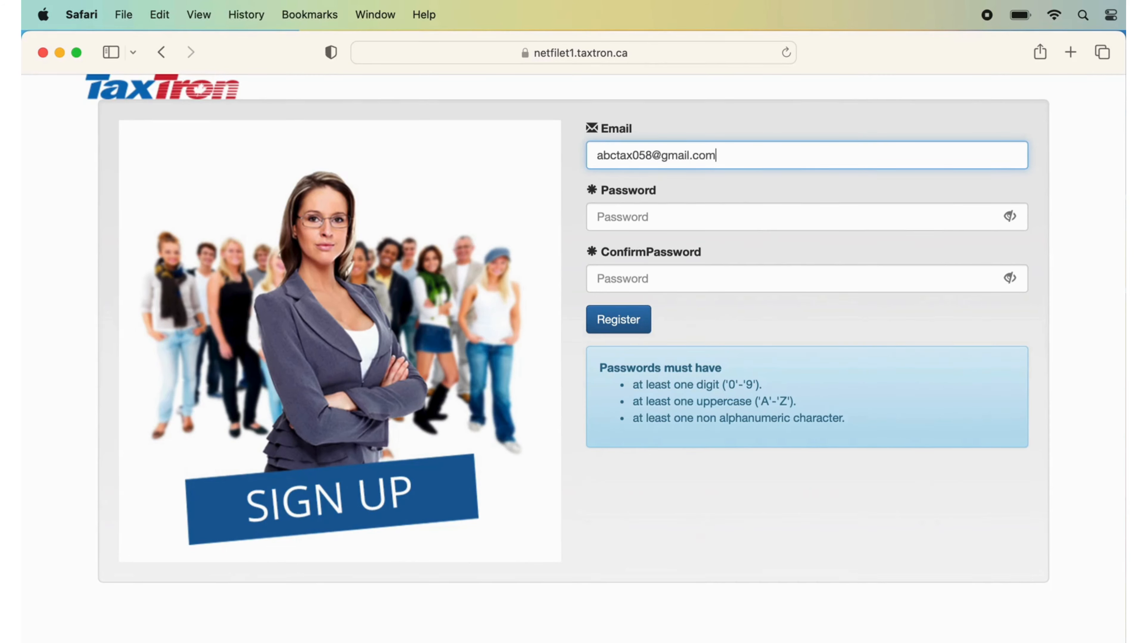
click(614, 219)
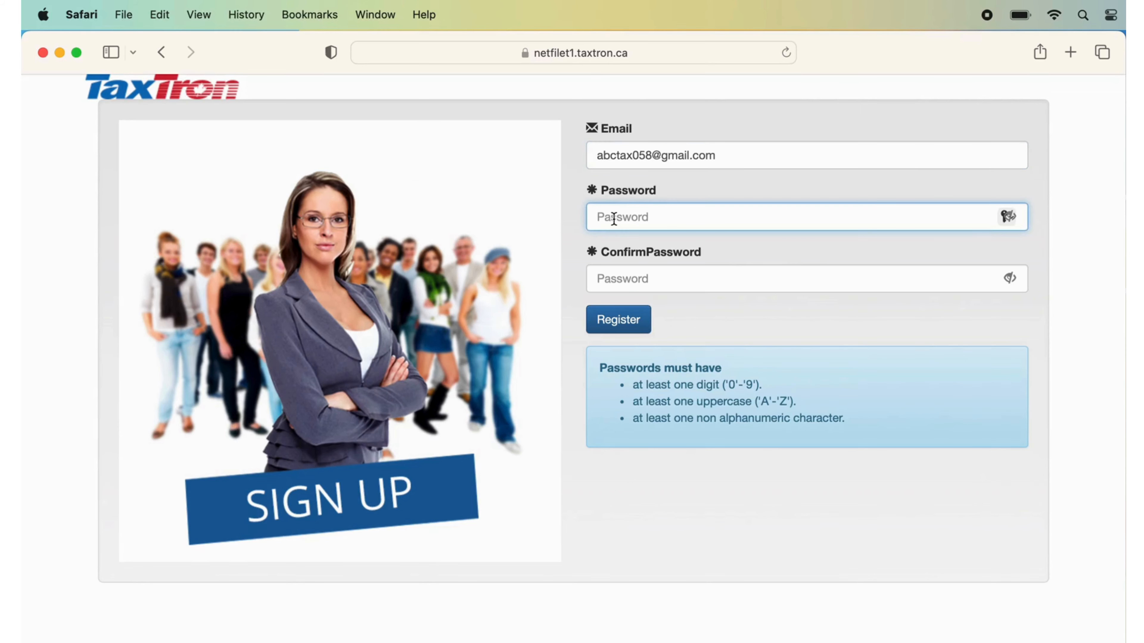
click(751, 385)
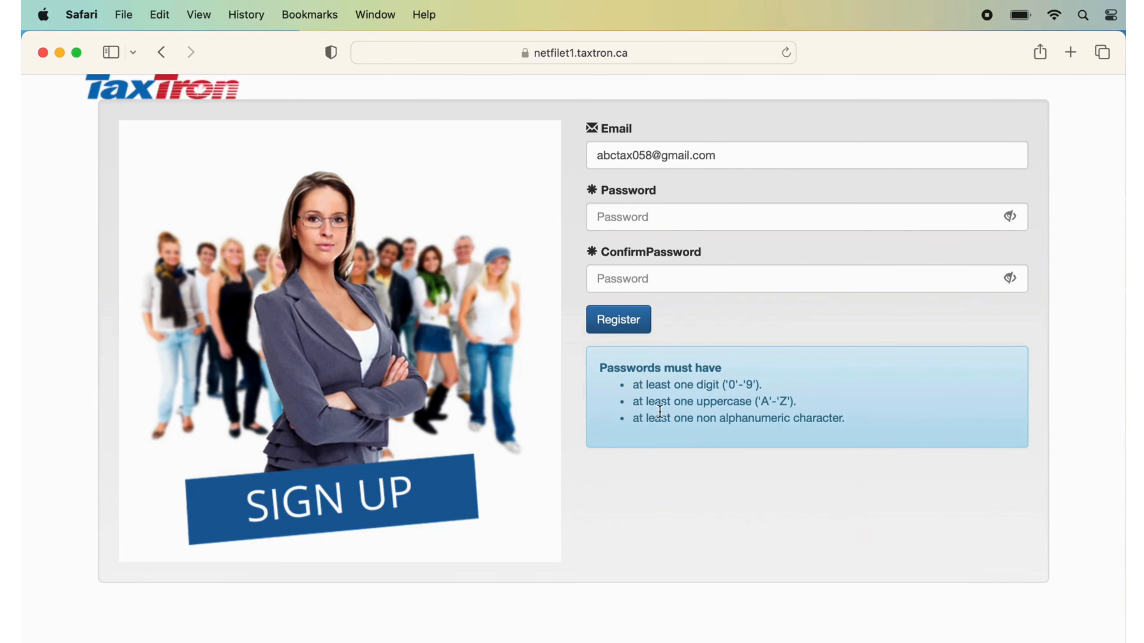
drag(761, 410, 783, 409)
click(648, 426)
click(706, 217)
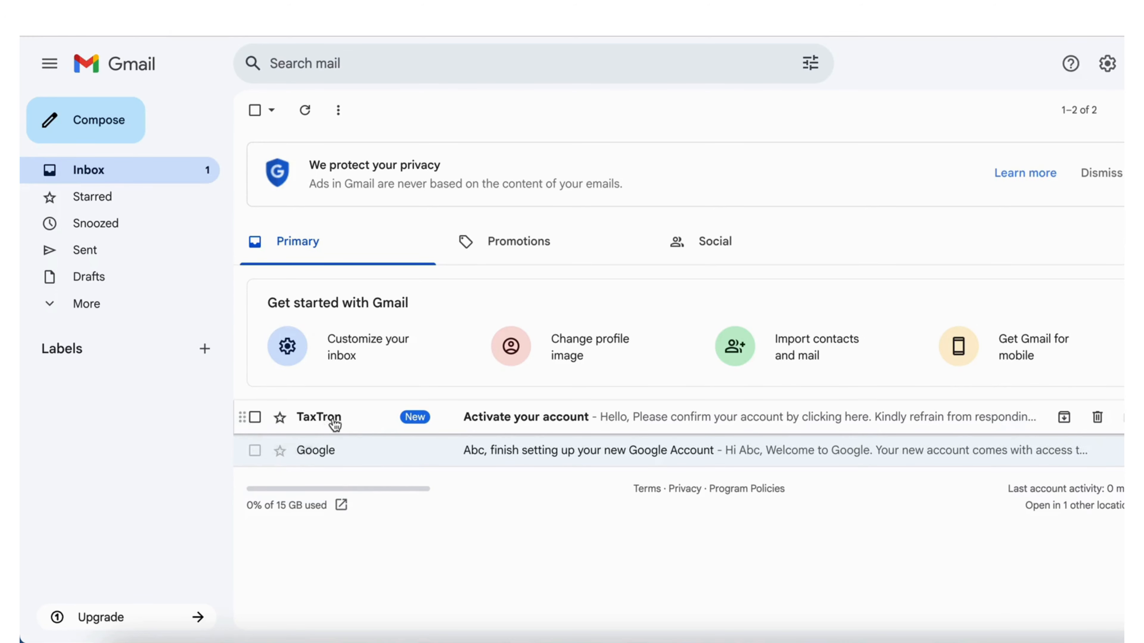
Confirm the account through the activation link in the TaxTron e-mail, then return to the application
click(396, 426)
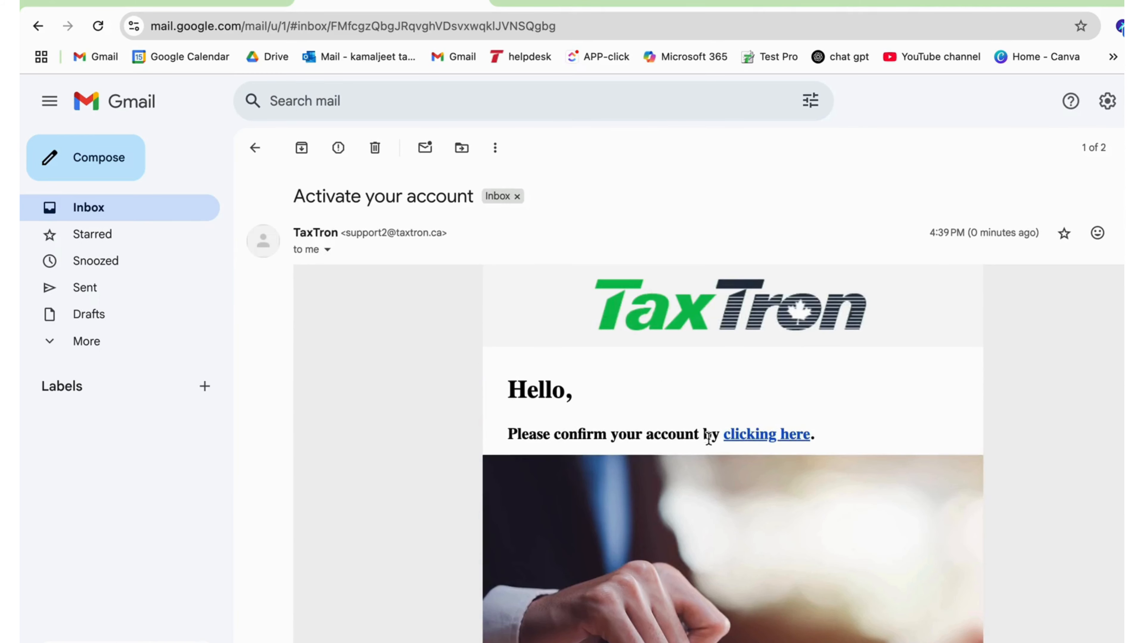
click(763, 441)
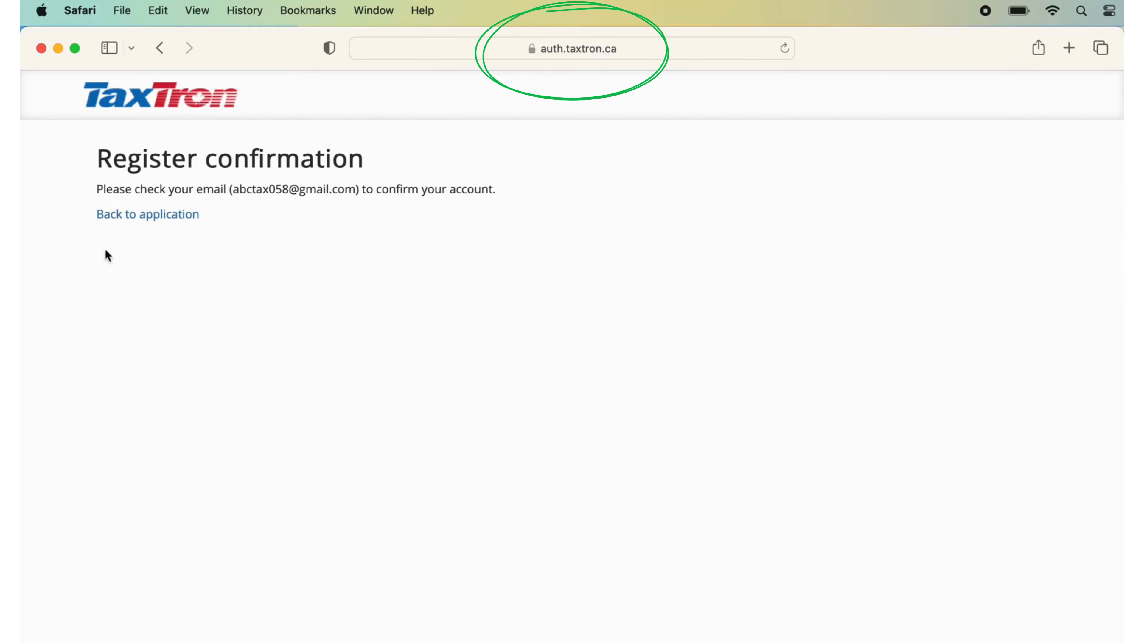
click(147, 218)
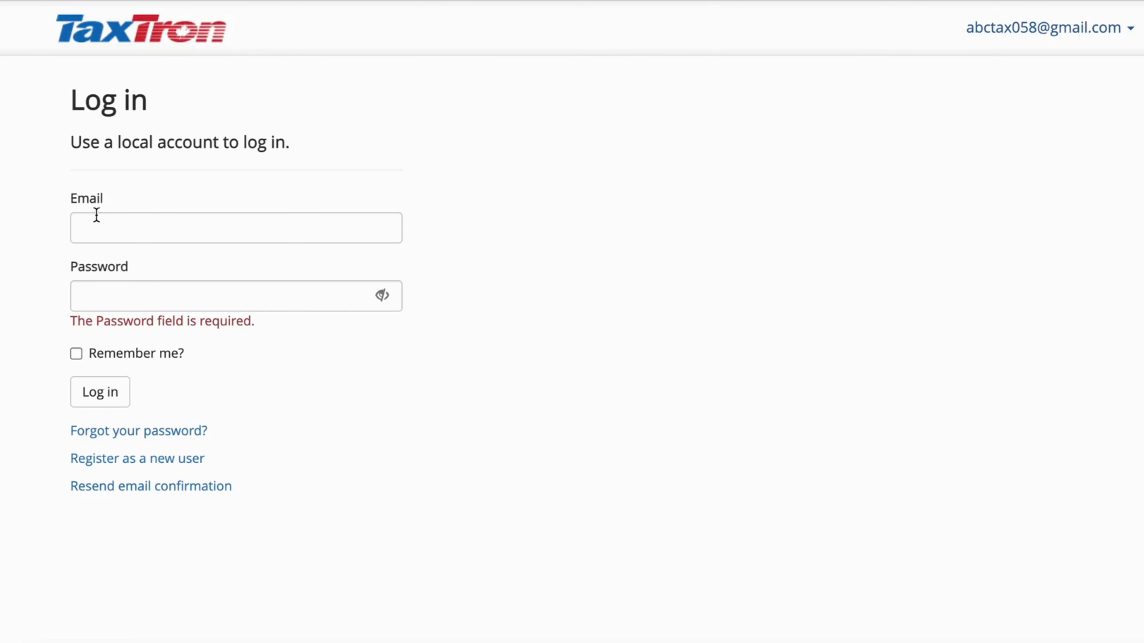
Log in with the autofilled credentials
click(113, 392)
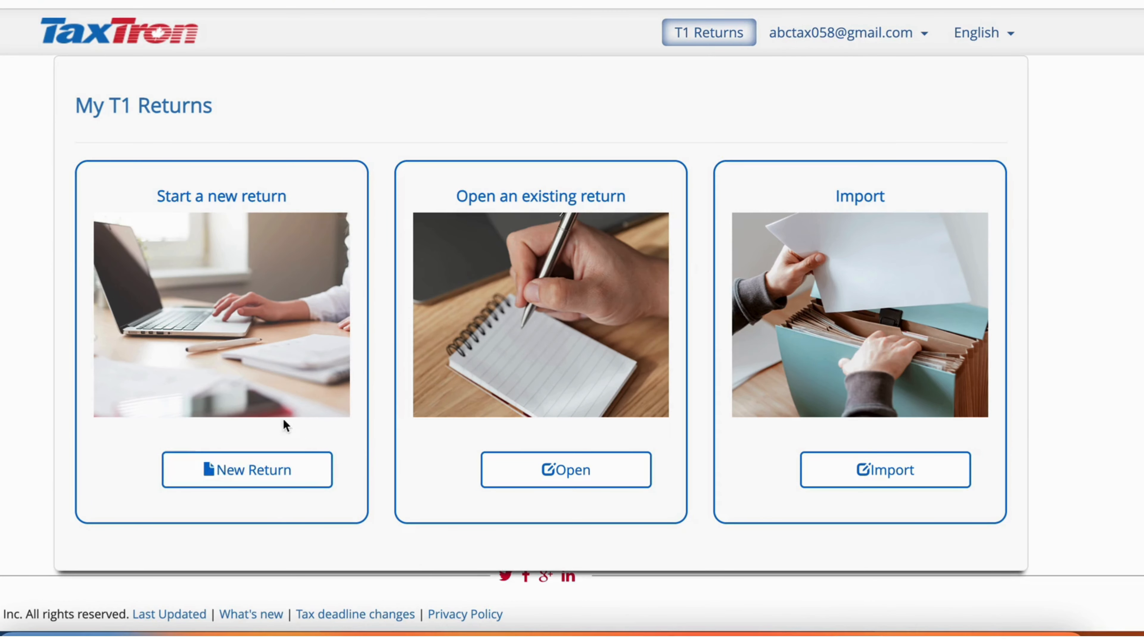
Create a new T1 return for Ontario, tax year 2024, with file tag 'abc'
click(272, 486)
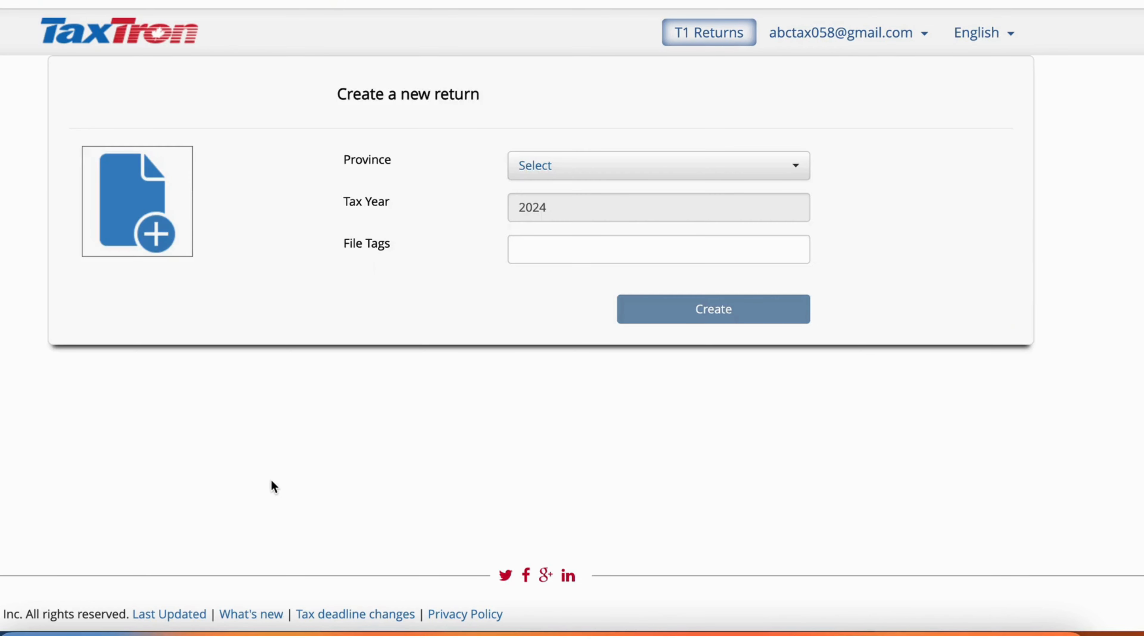
click(527, 177)
text(on)
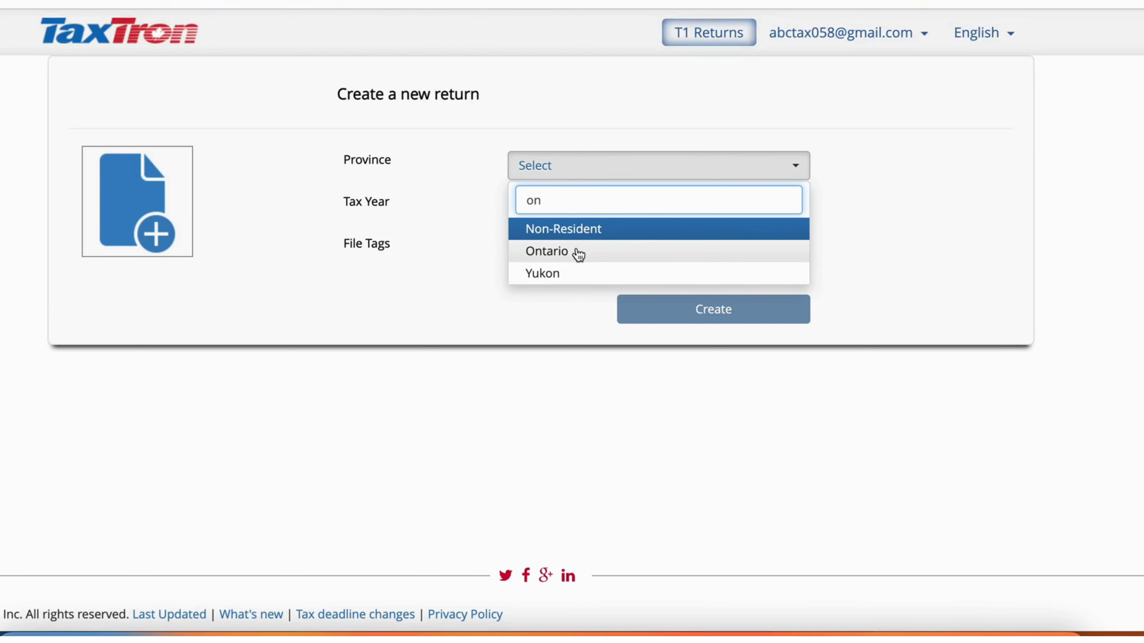
click(578, 255)
click(524, 208)
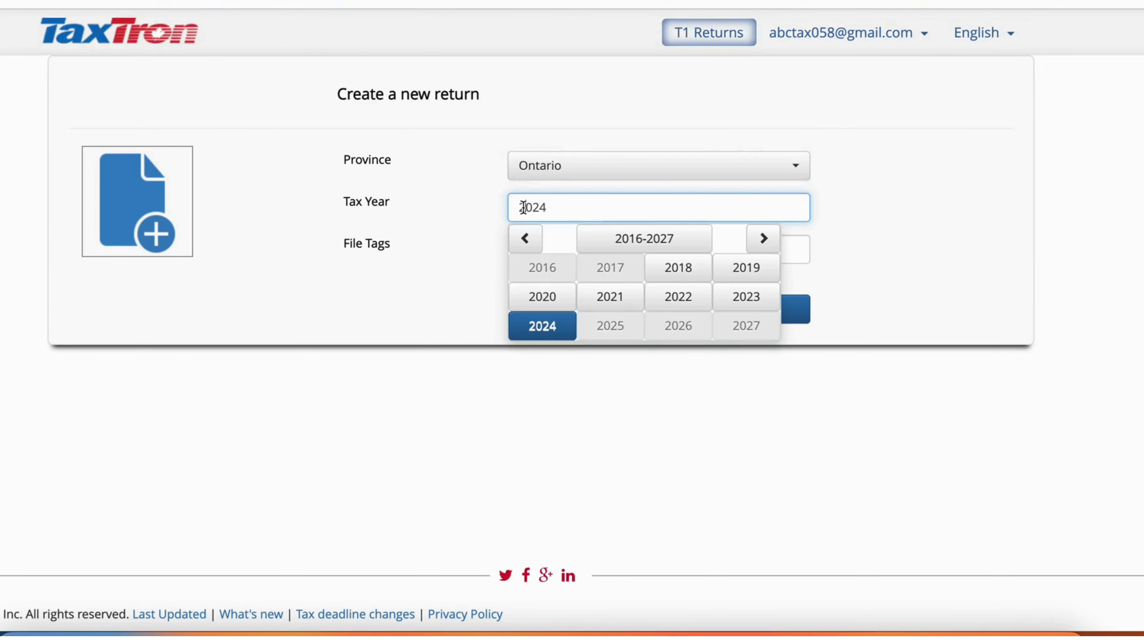
click(542, 324)
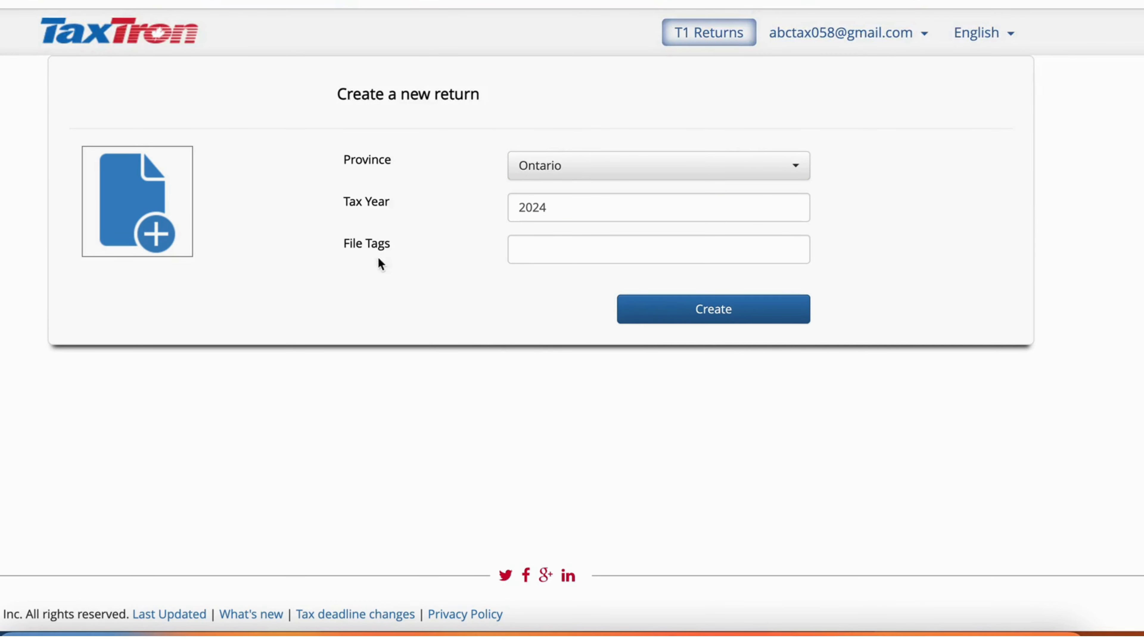
click(550, 254)
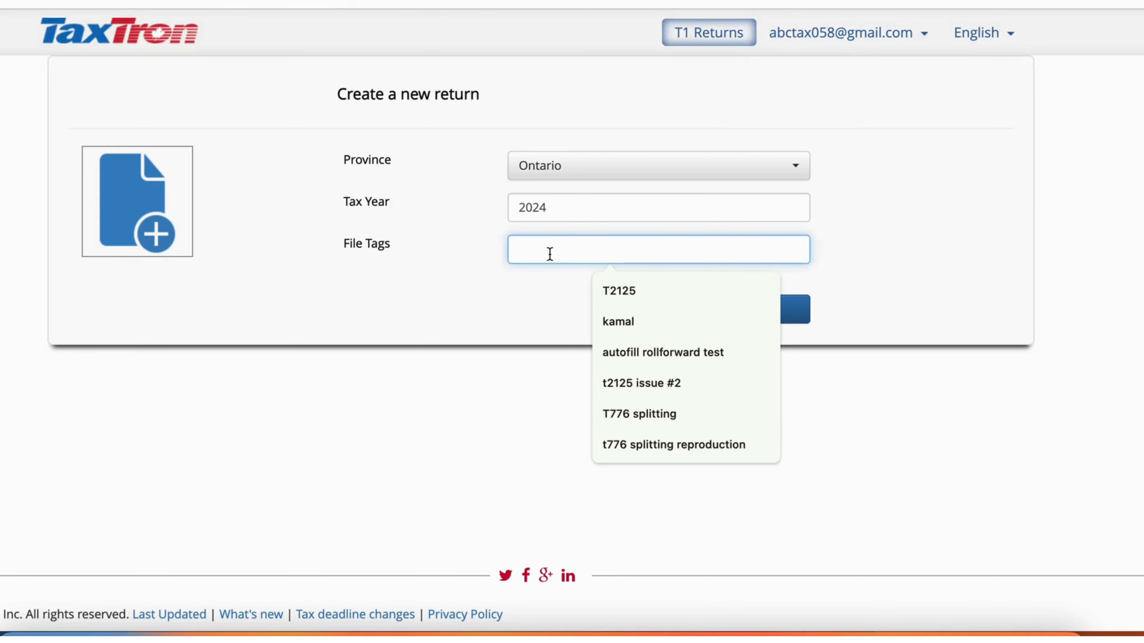
text(abc)
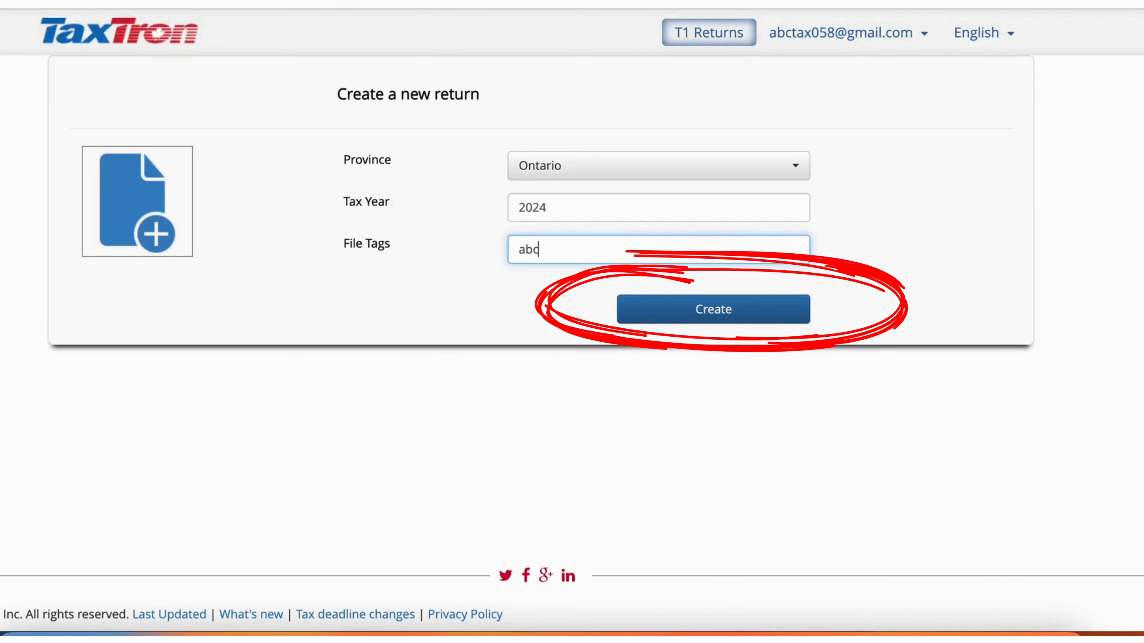
click(659, 311)
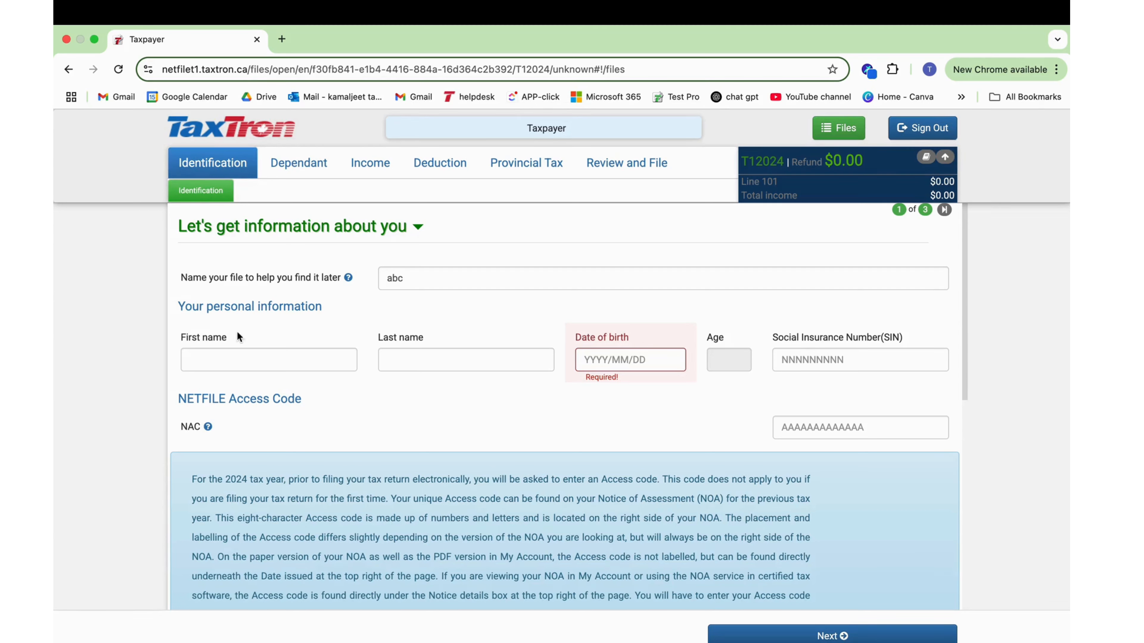
Enter the taxpayer's first name, last name and date of birth (age 24)
click(237, 362)
text(Taxpayer)
click(483, 360)
text(Return)
click(594, 365)
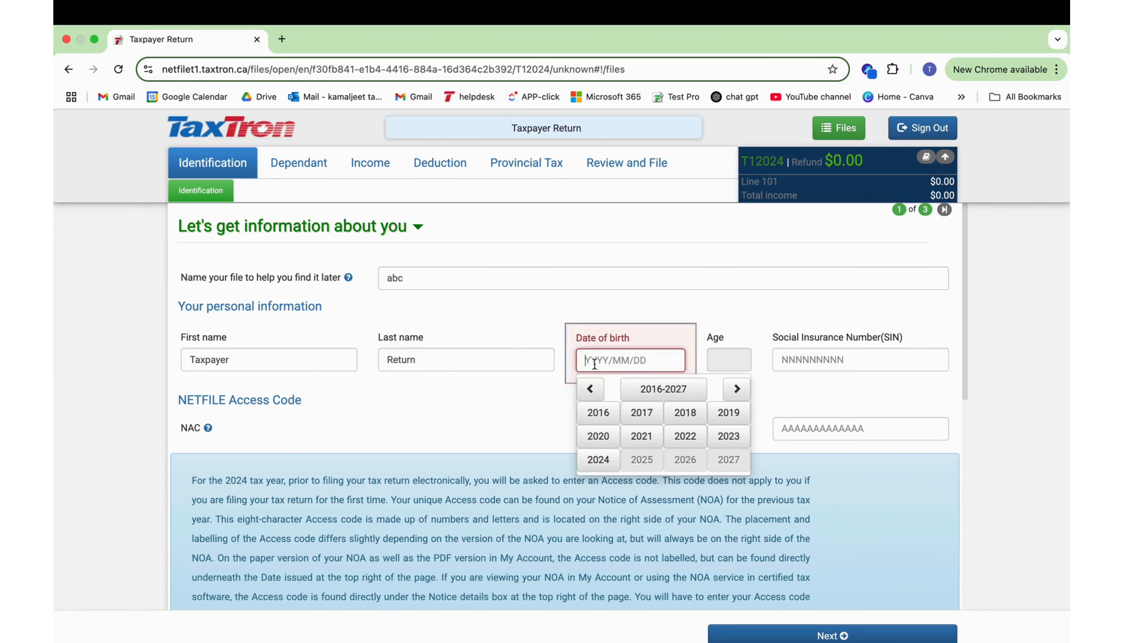
text(2000/05/03)
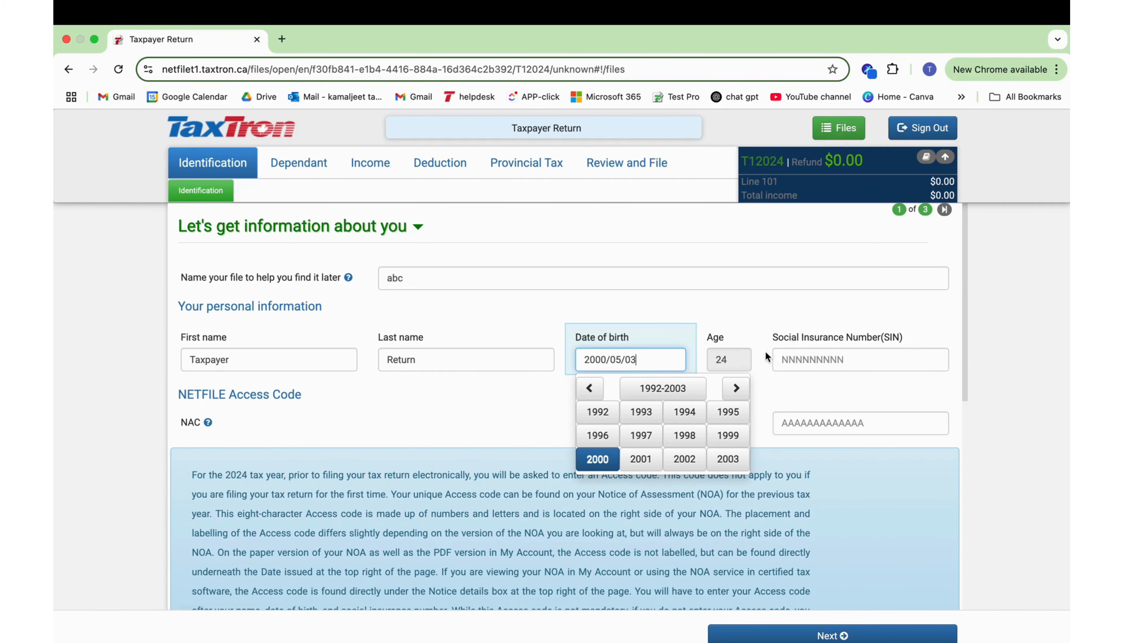
Enter the taxpayer's Social Insurance Number and move down to the NETFILE access code field
click(807, 359)
text(1000)
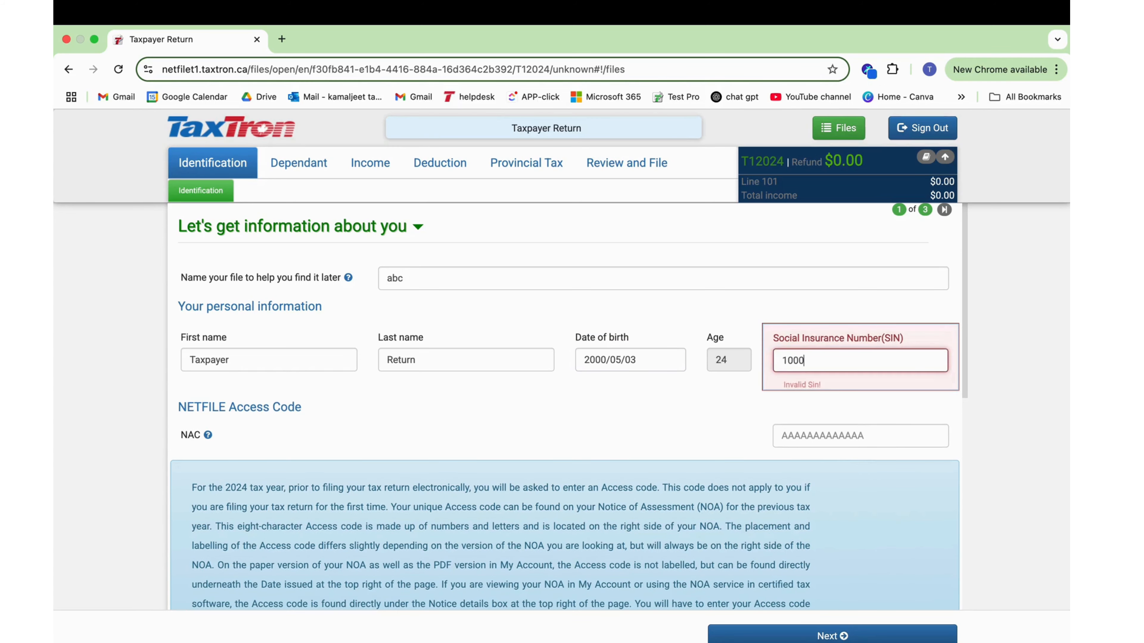
text(00009)
scroll(215, 385, down, 1)
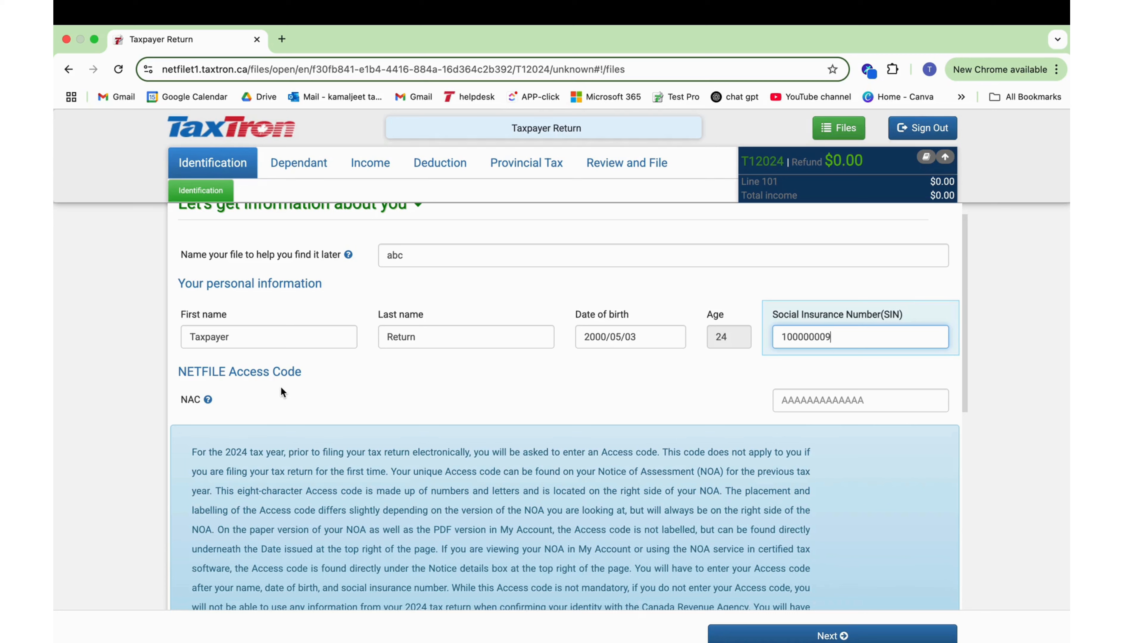
click(793, 401)
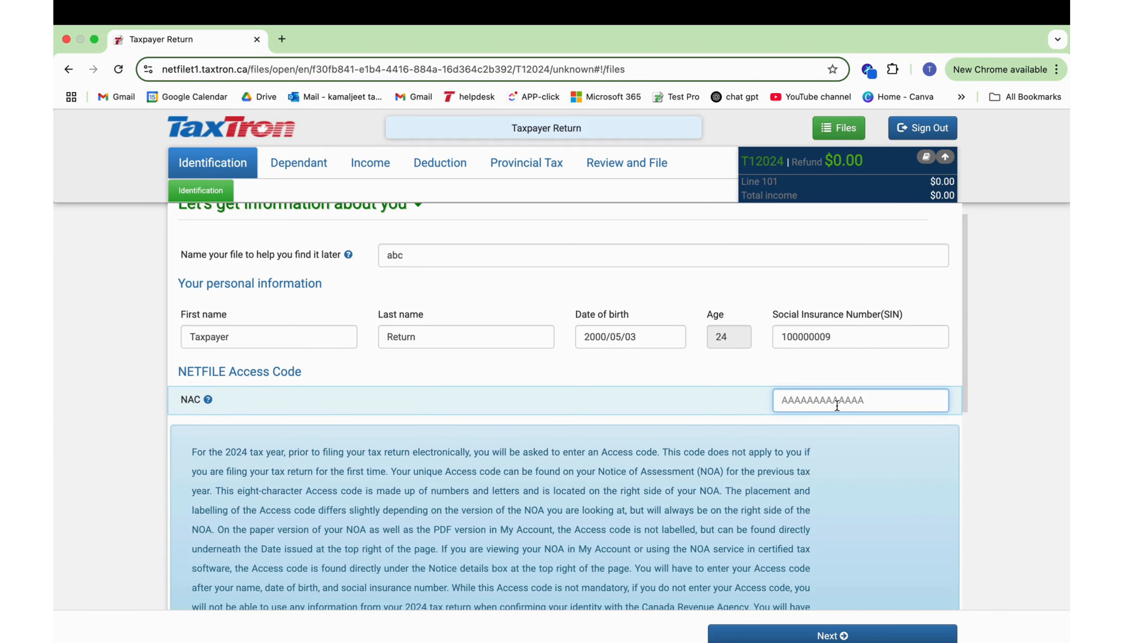
scroll(836, 406, down, 5)
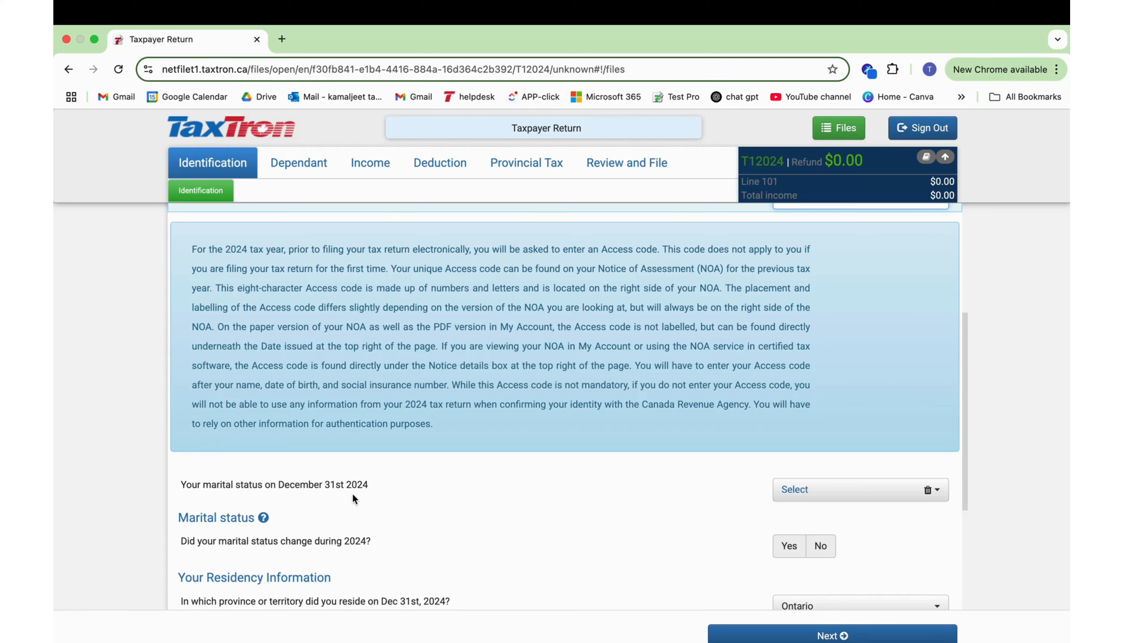
Set the marital status to Married, leaving the mailing-address province unselected
click(779, 491)
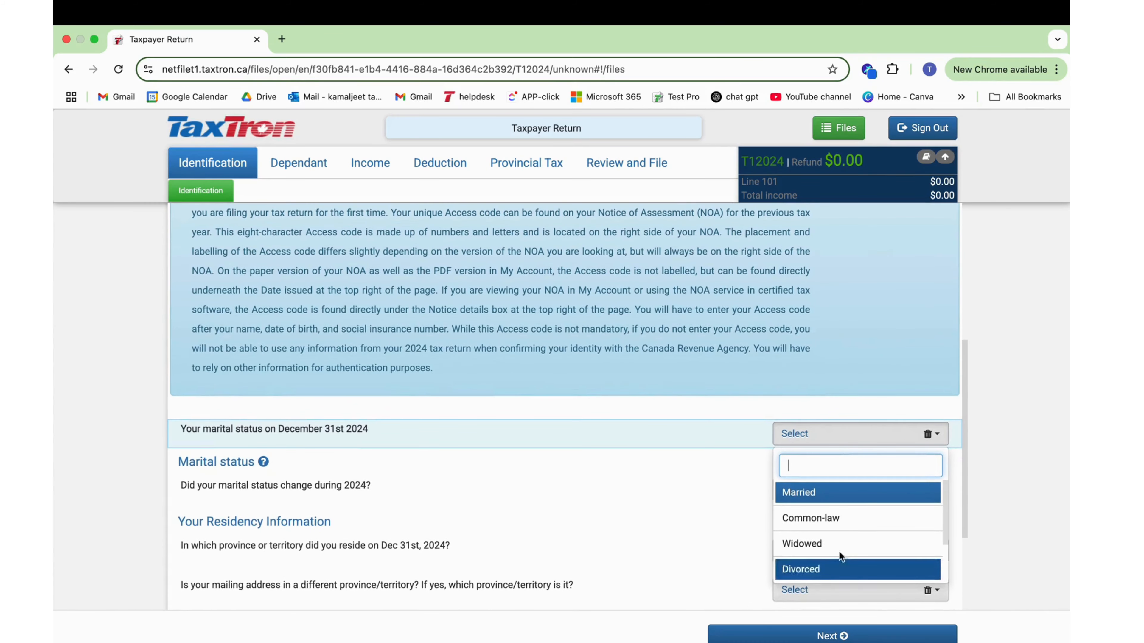
click(820, 500)
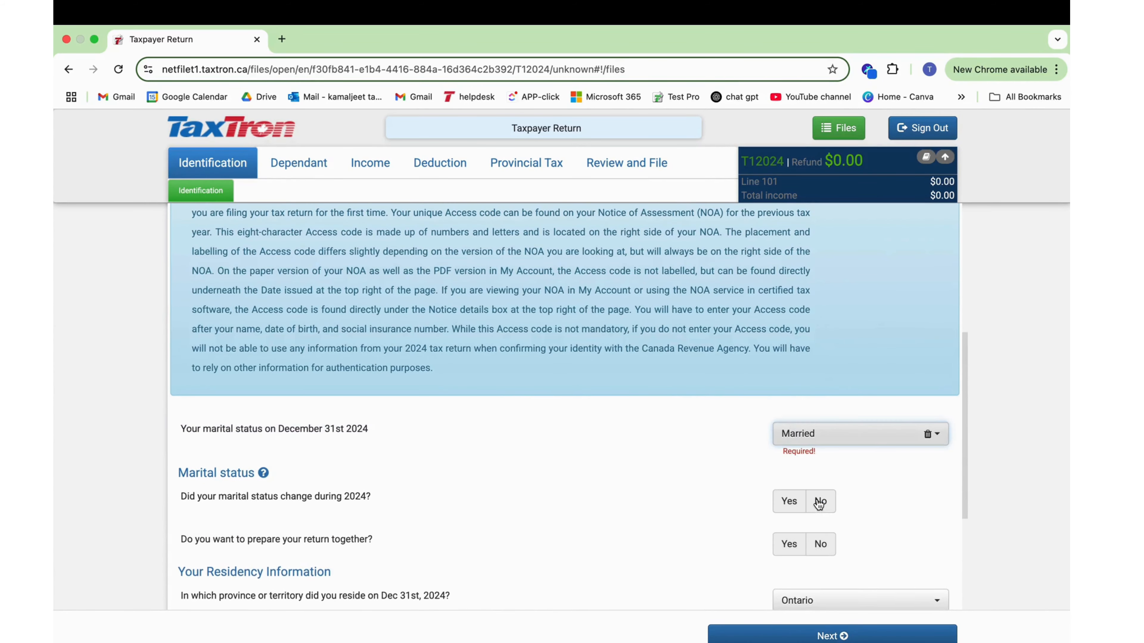
scroll(593, 493, down, 2)
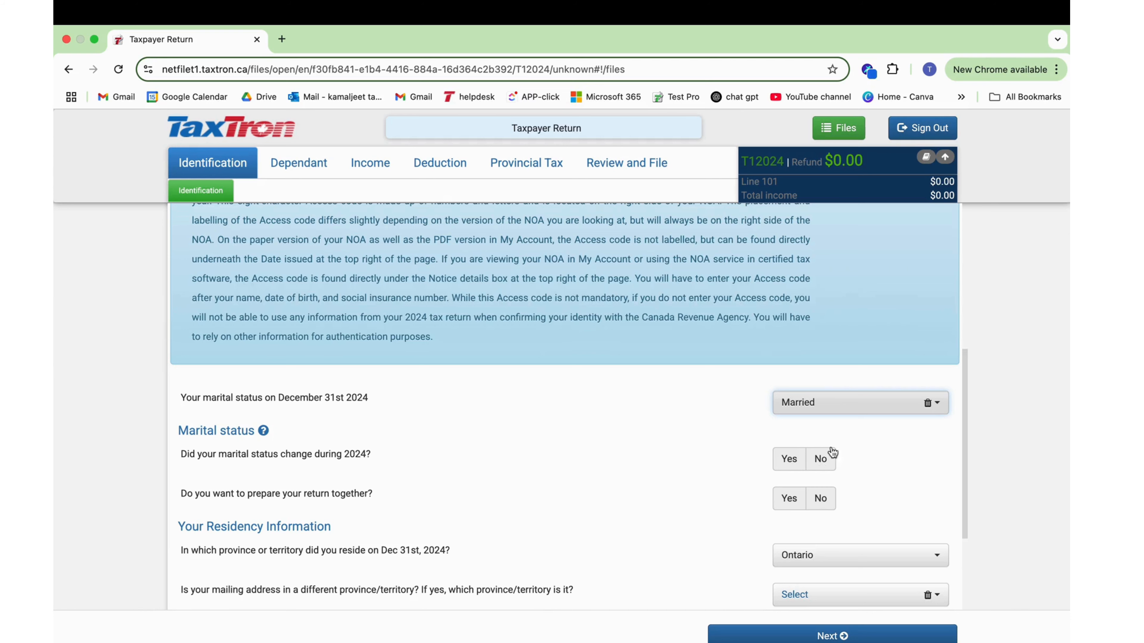
scroll(753, 526, down, 5)
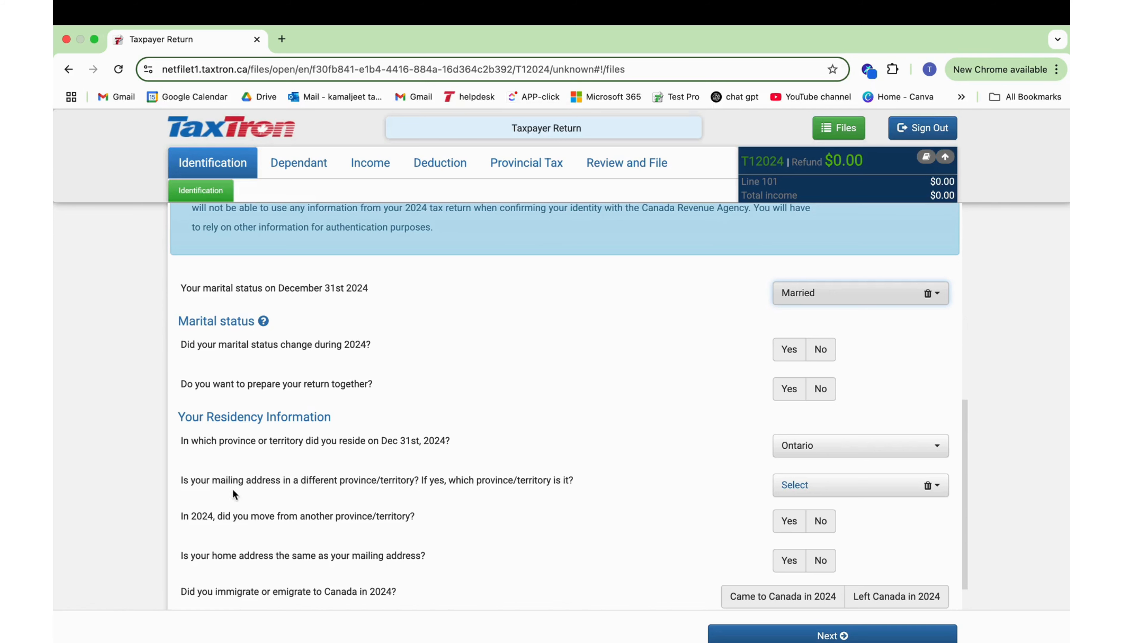
click(779, 486)
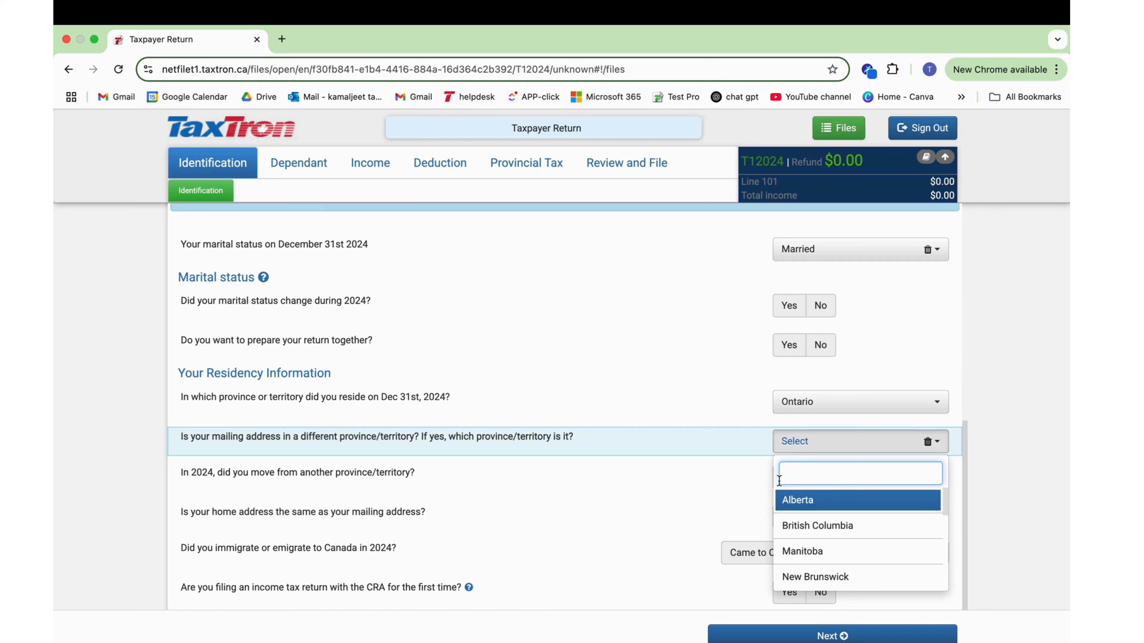
click(753, 485)
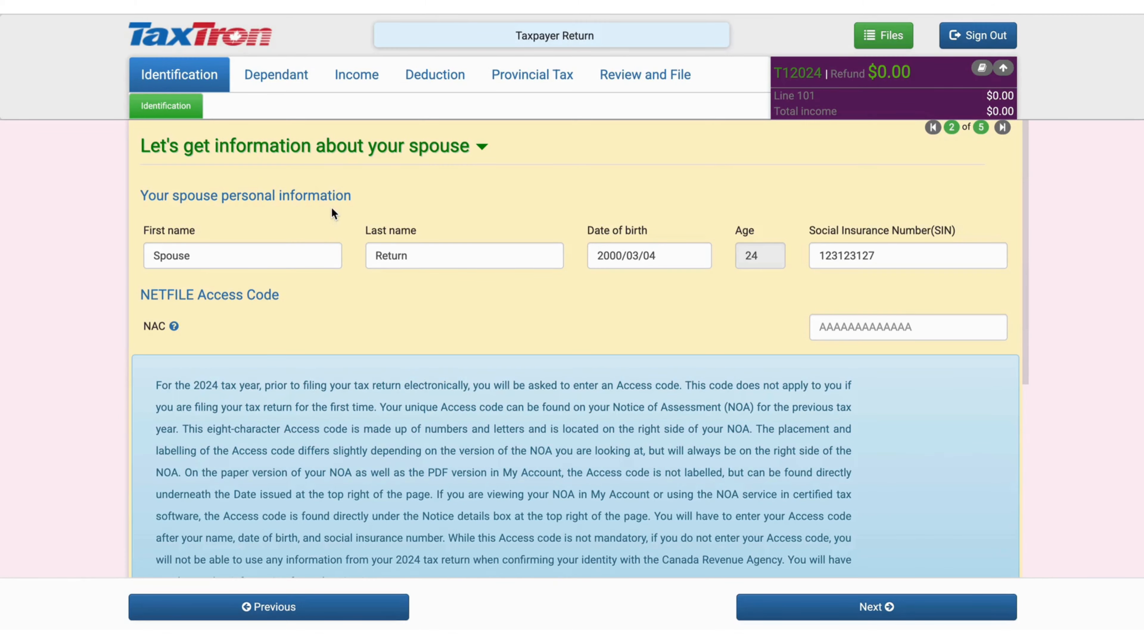
Continue past the spouse's residency details to the Auto-Fill My Return step
scroll(332, 207, down, 6)
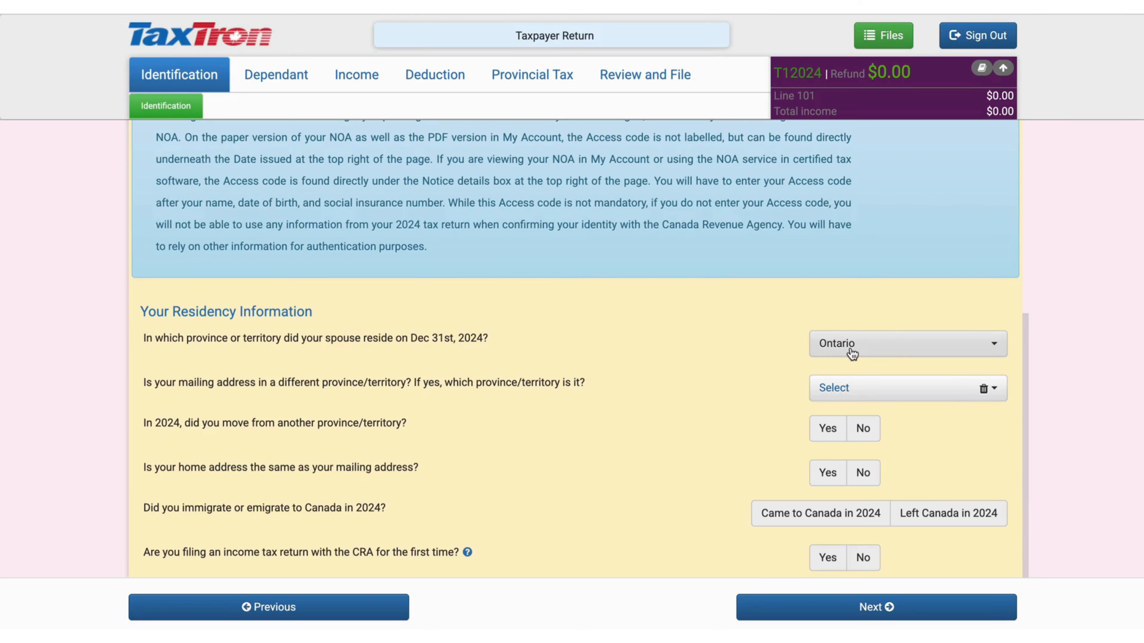
click(824, 609)
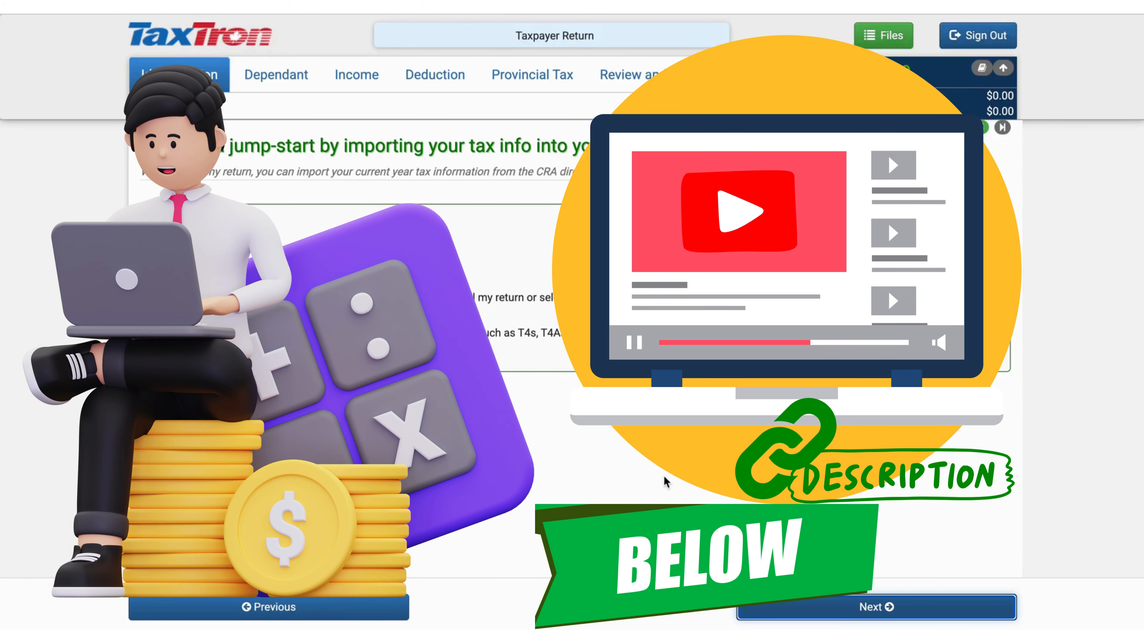
Skip the CRA import and scroll to Misc. Information, triggering the required-answer error
click(763, 612)
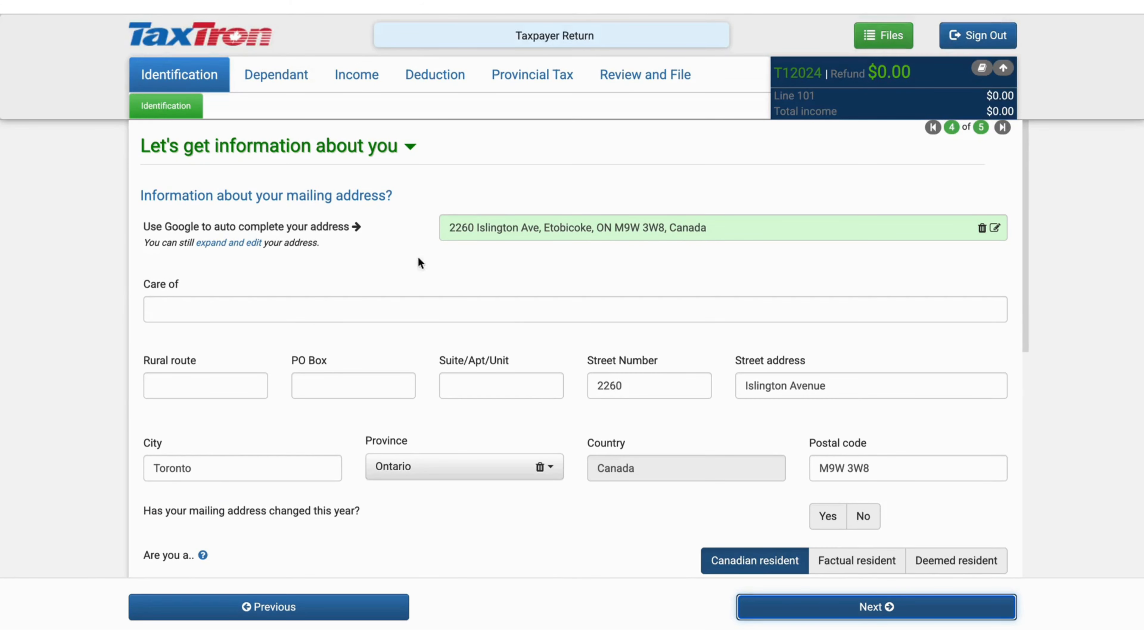
scroll(536, 267, down, 3)
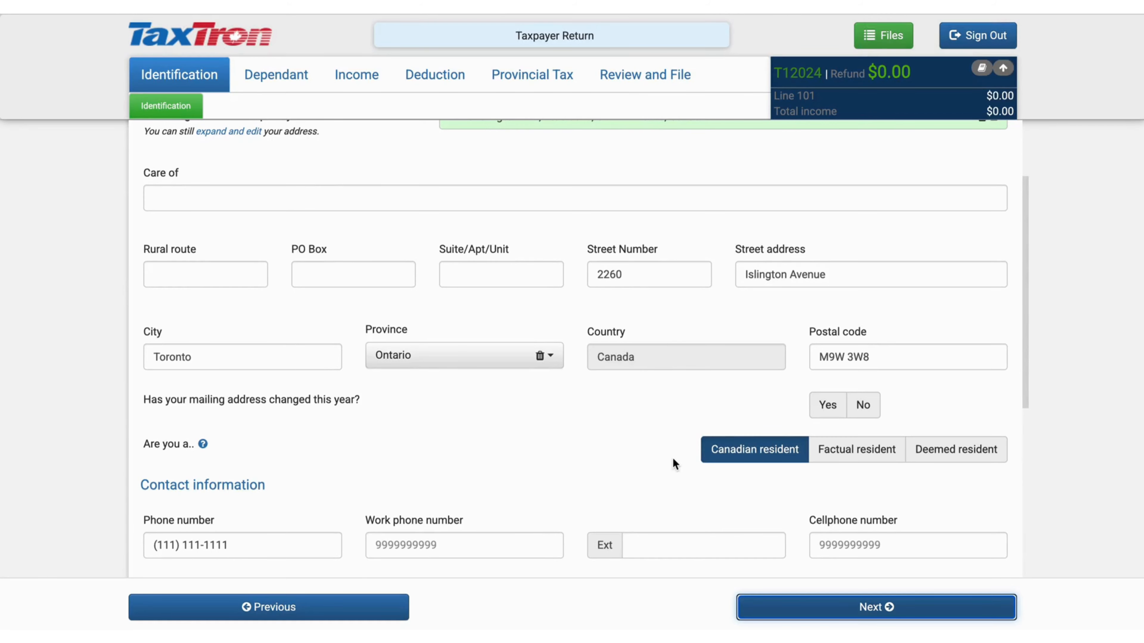
scroll(332, 391, down, 3)
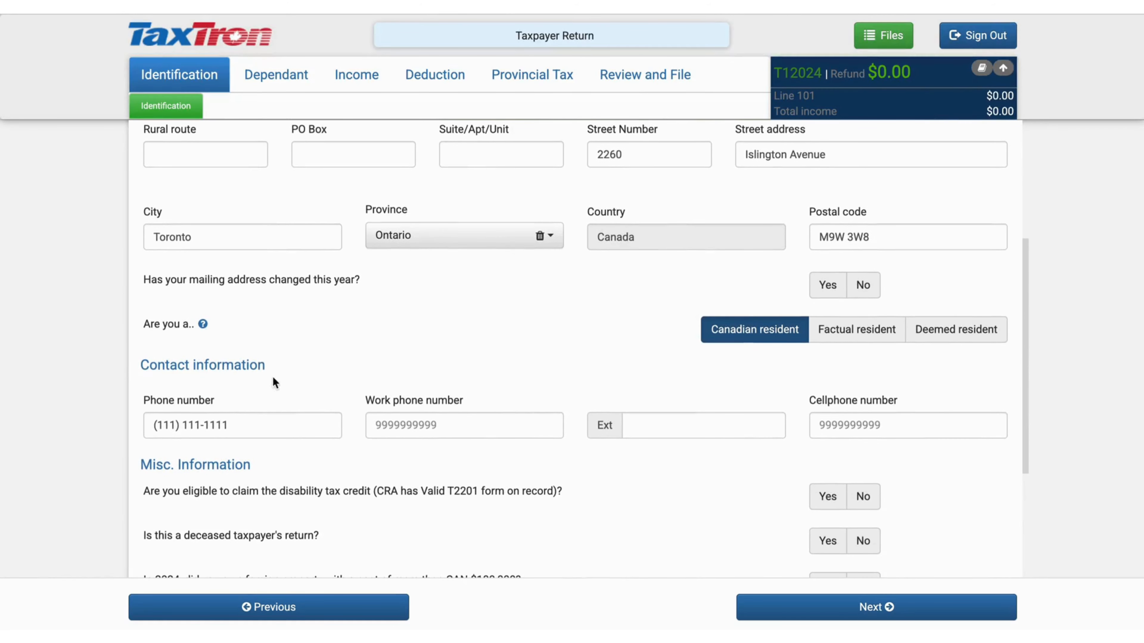
scroll(208, 376, down, 5)
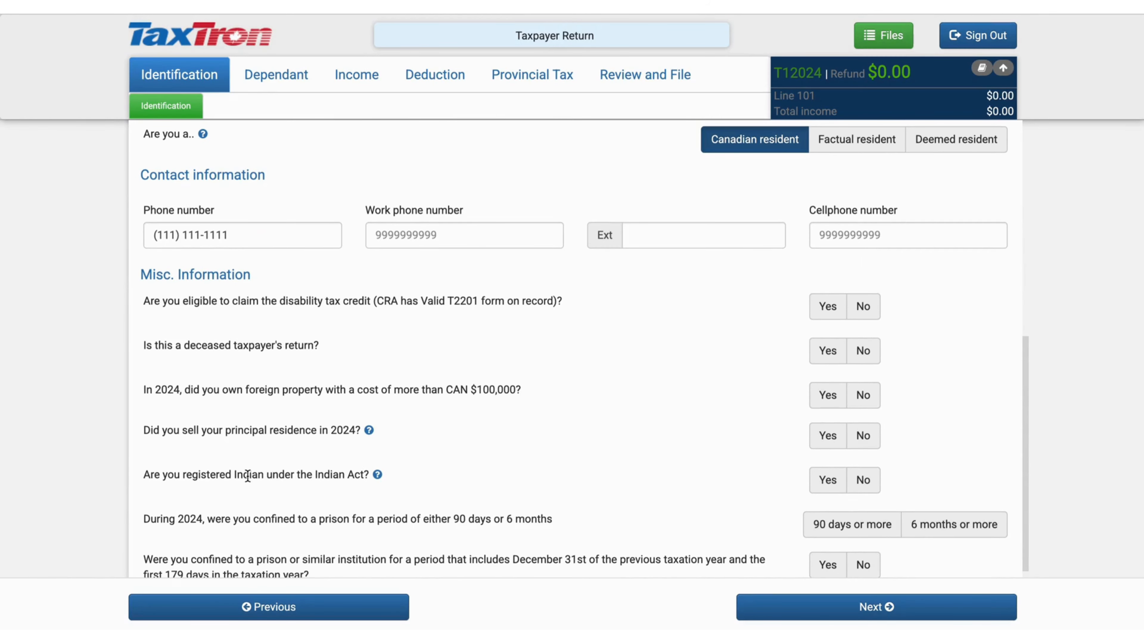
scroll(248, 476, down, 1)
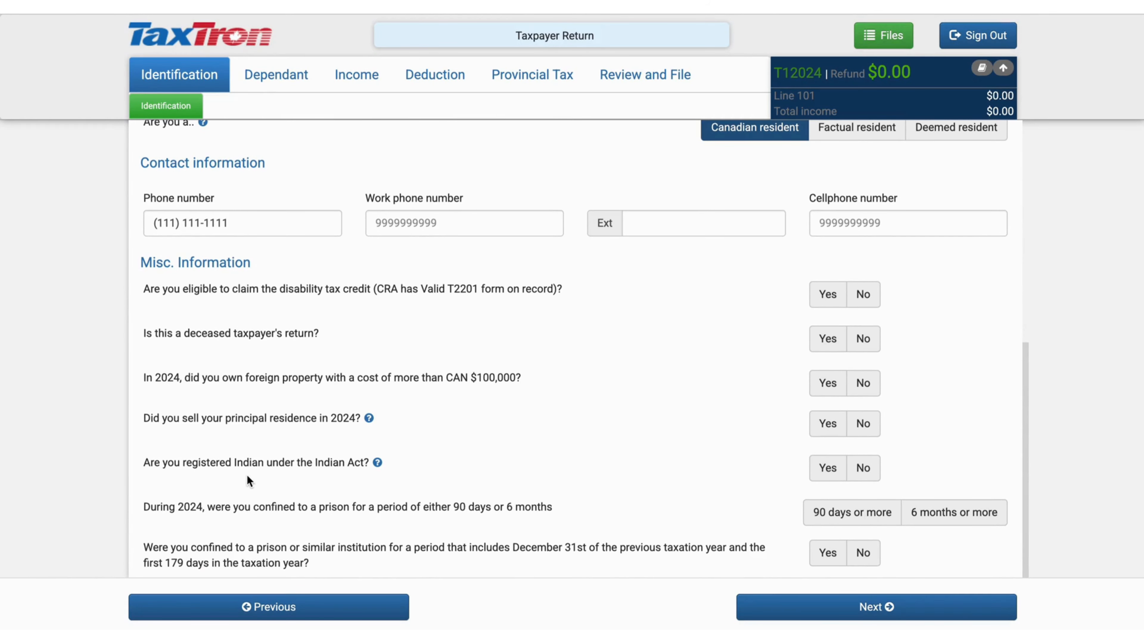
click(743, 608)
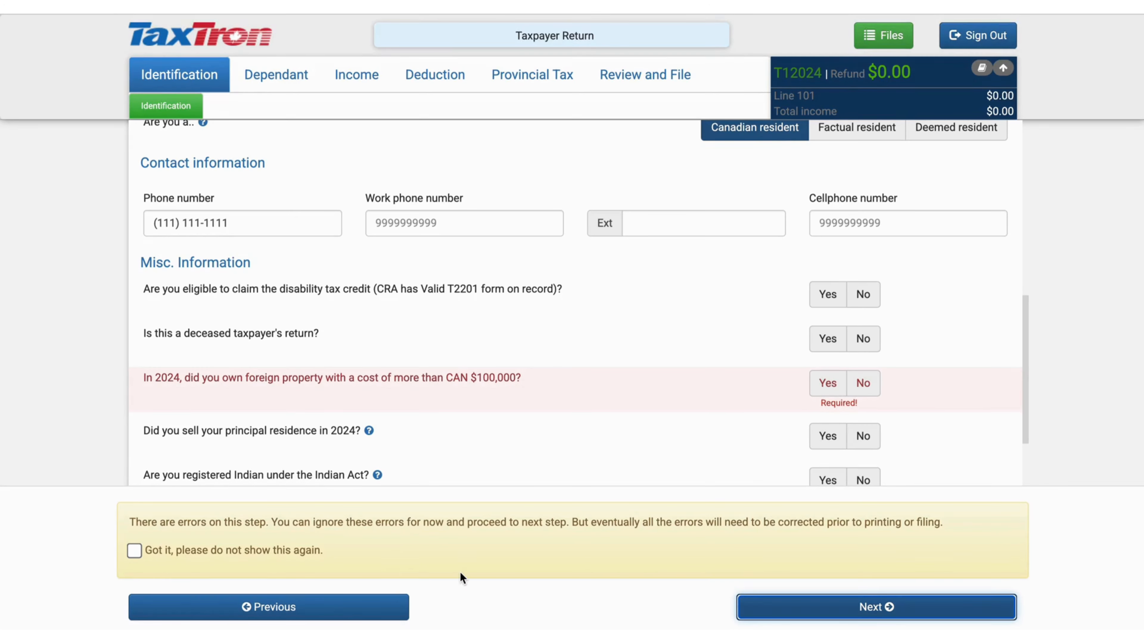
Answer No to owning foreign property over $100,000 and continue through the spouse page
click(871, 388)
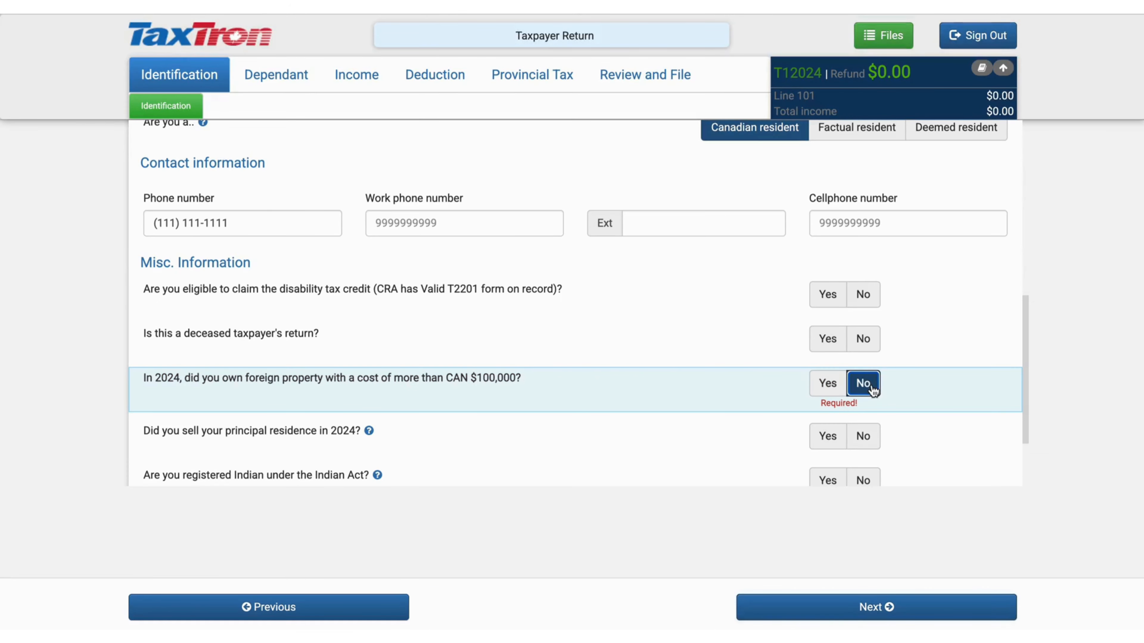
click(797, 609)
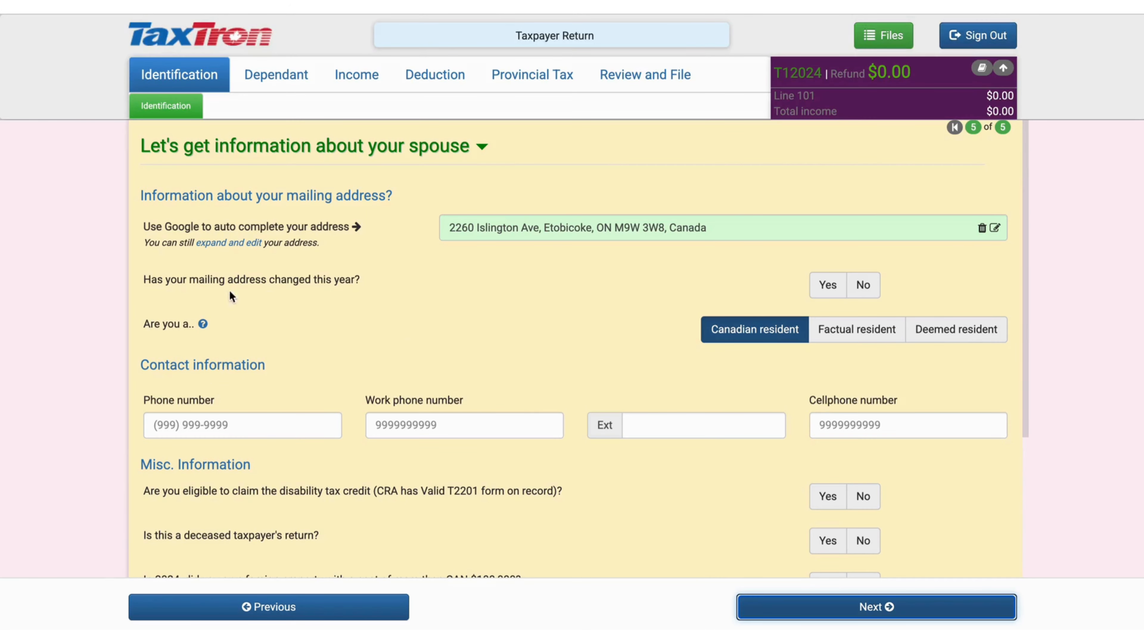
scroll(340, 465, down, 5)
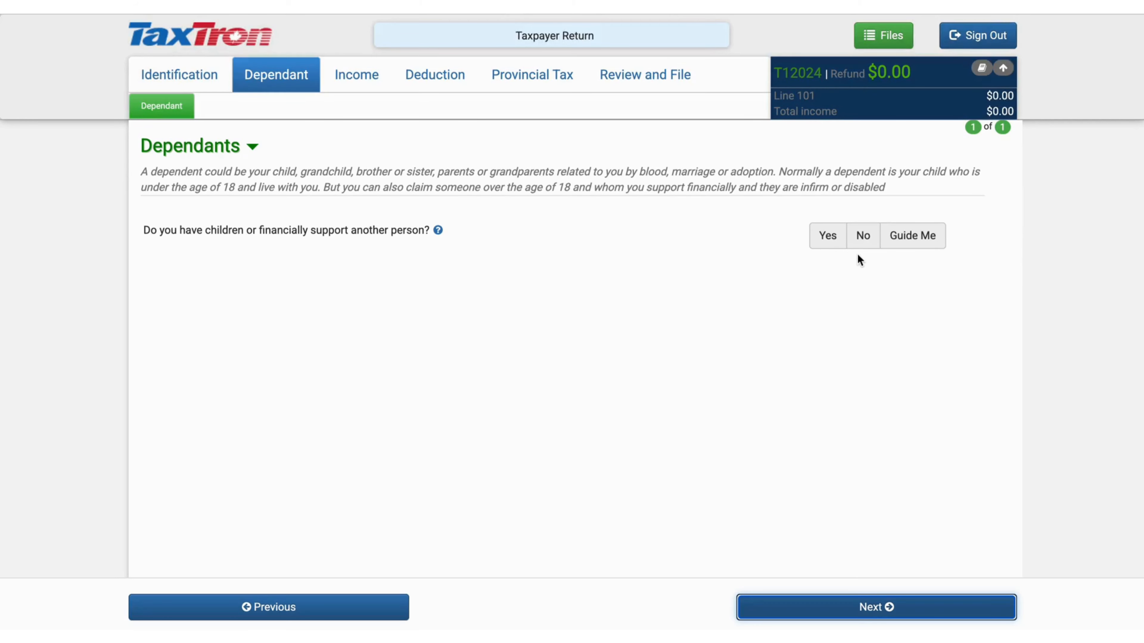
Answer No to having children or supported persons
click(863, 236)
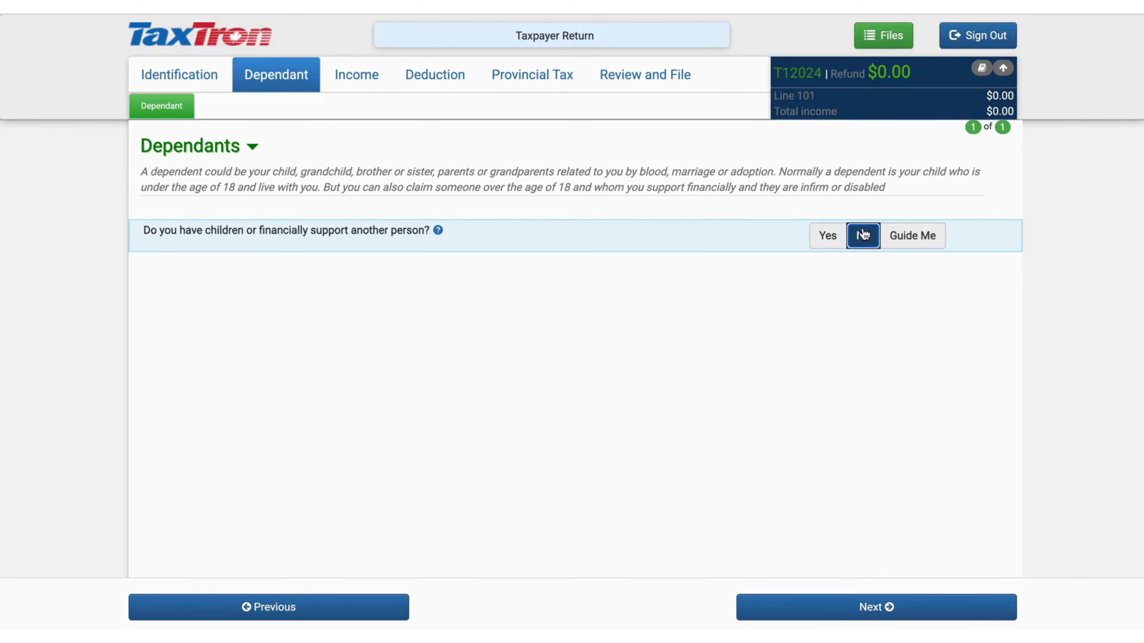
click(845, 608)
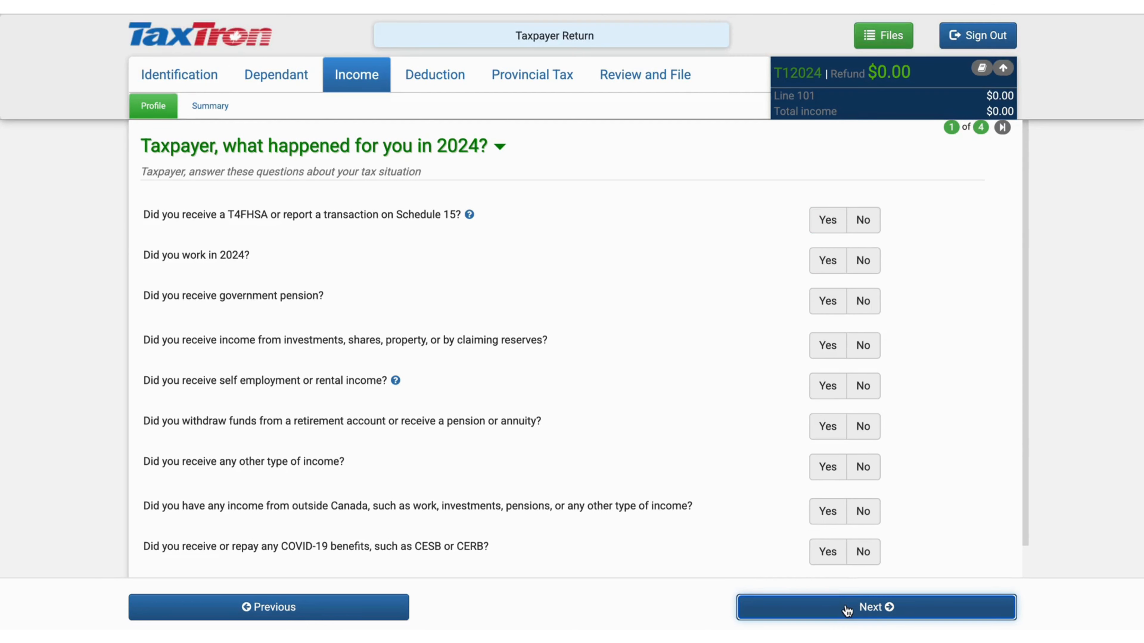
scroll(748, 276, down, 1)
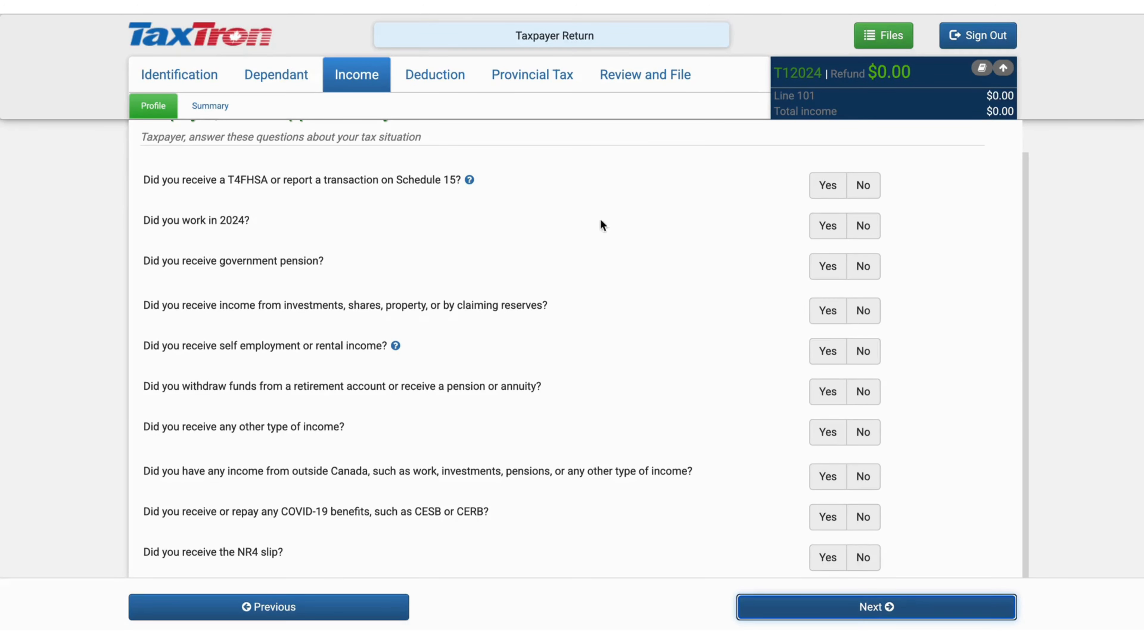
Record that the taxpayer worked in 2024 and received a T4 slip
click(820, 238)
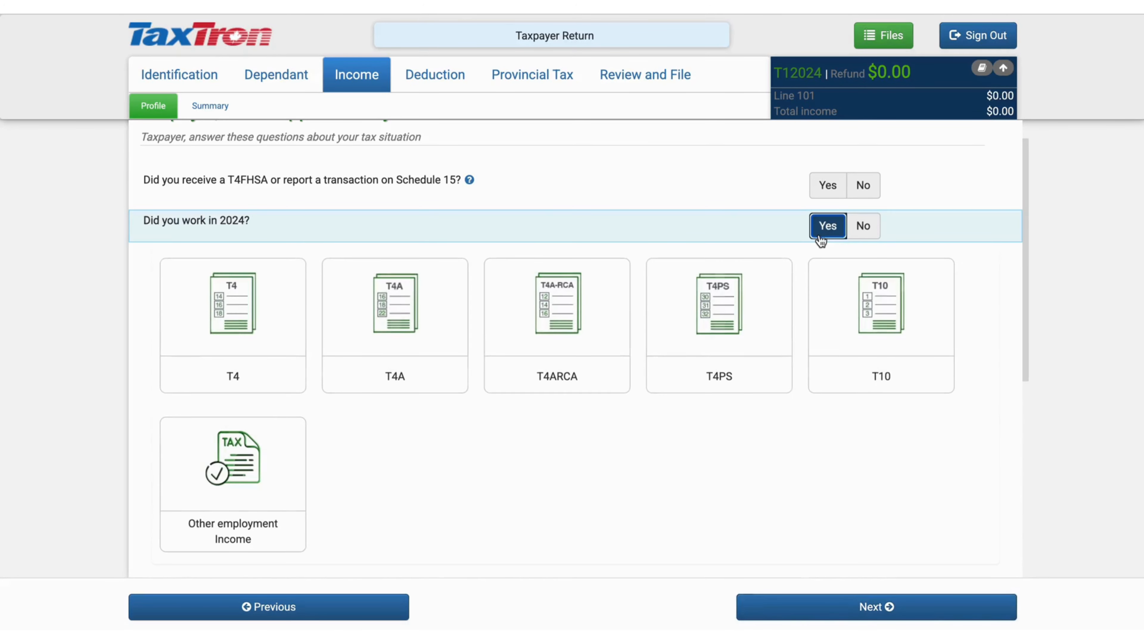
click(276, 391)
scroll(422, 283, down, 4)
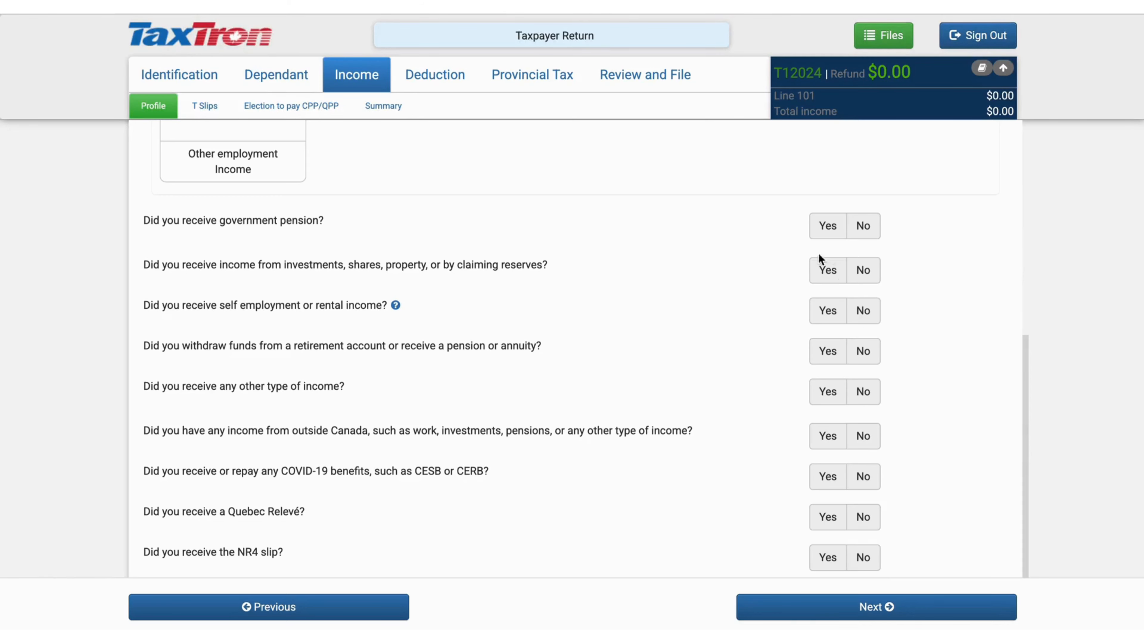
click(824, 271)
click(778, 598)
click(778, 608)
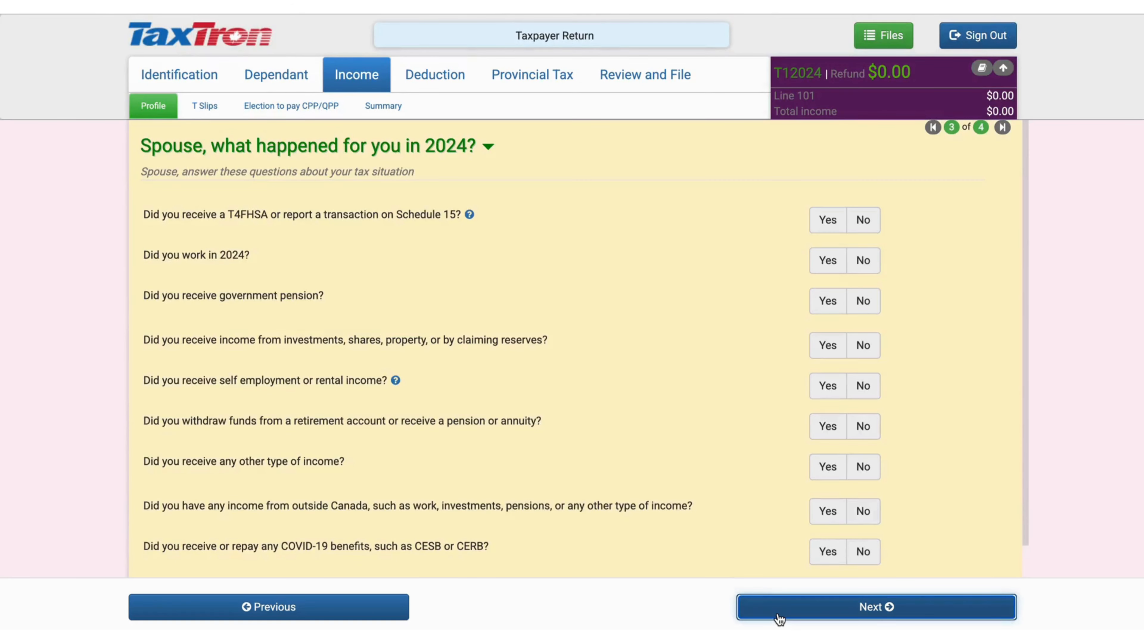
Give the spouse a T4 slip, check the taxpayer's T4 showing 12,000.00 in box 14, then go to Deductions
scroll(631, 449, down, 1)
scroll(631, 449, up, 1)
scroll(631, 449, down, 1)
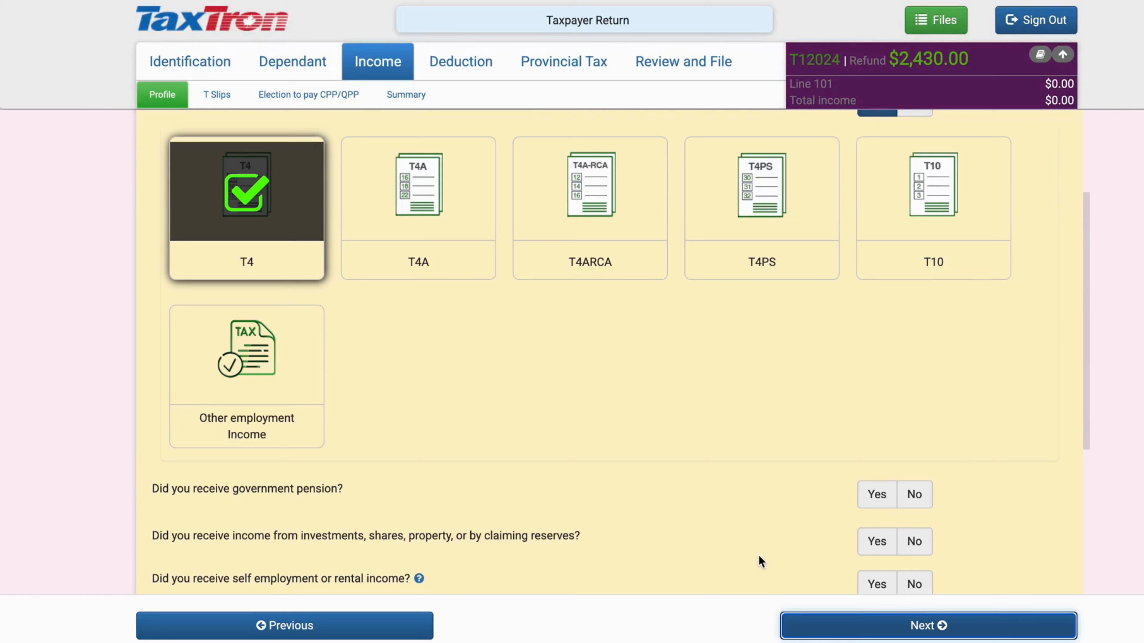
click(800, 628)
scroll(702, 416, down, 3)
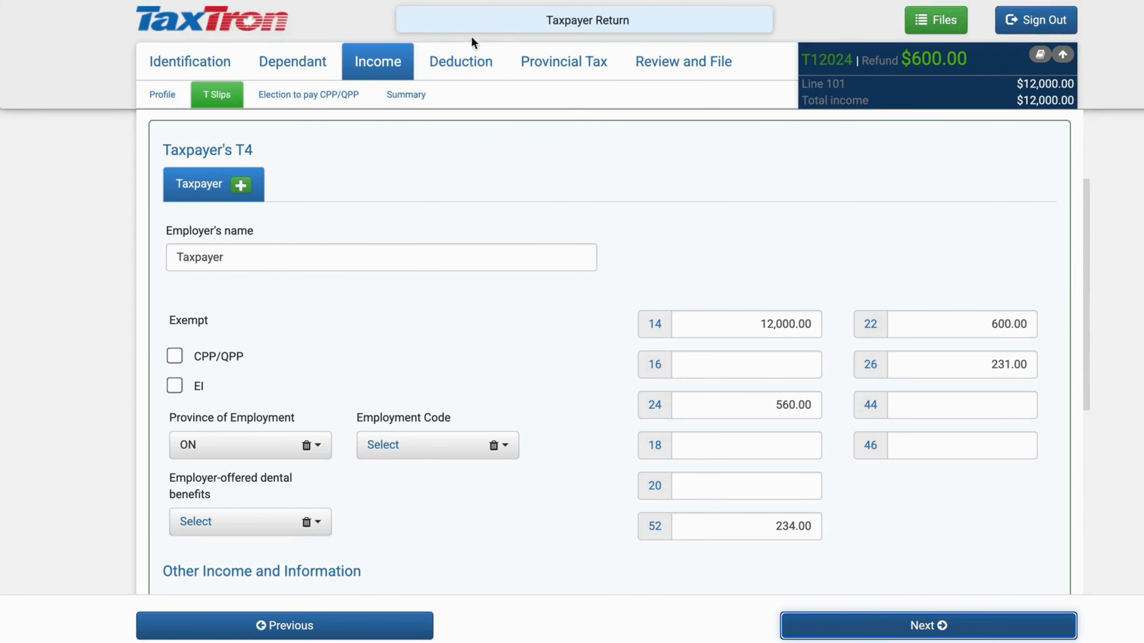
click(464, 74)
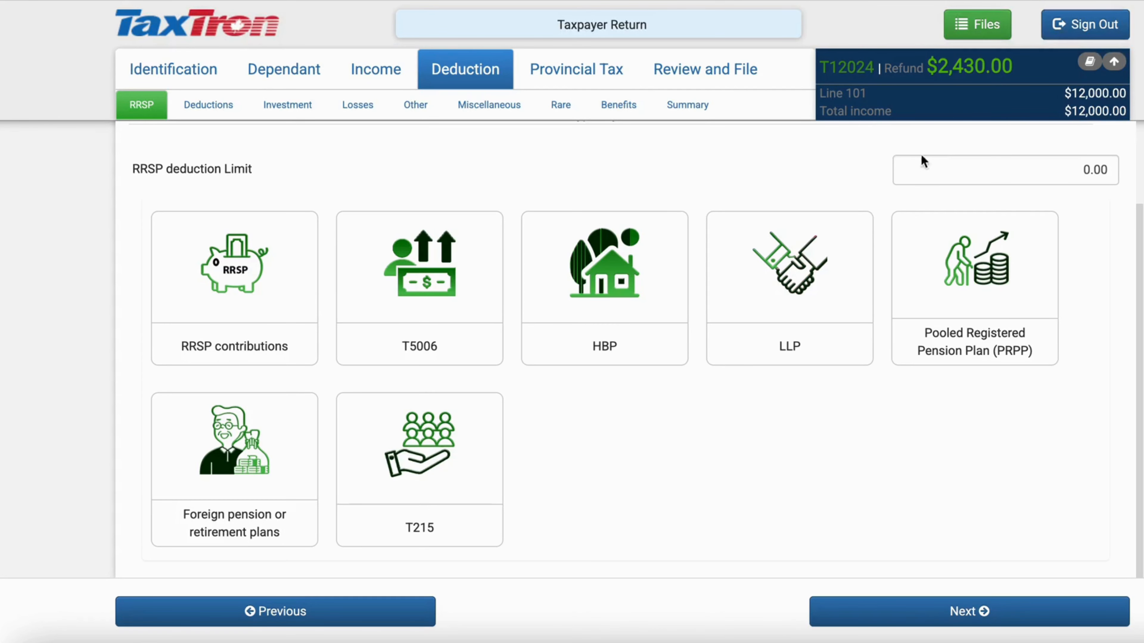
Browse the deduction pages from Deduction Profile through the deductions summary, then return to RRSP
click(225, 106)
click(287, 104)
click(357, 105)
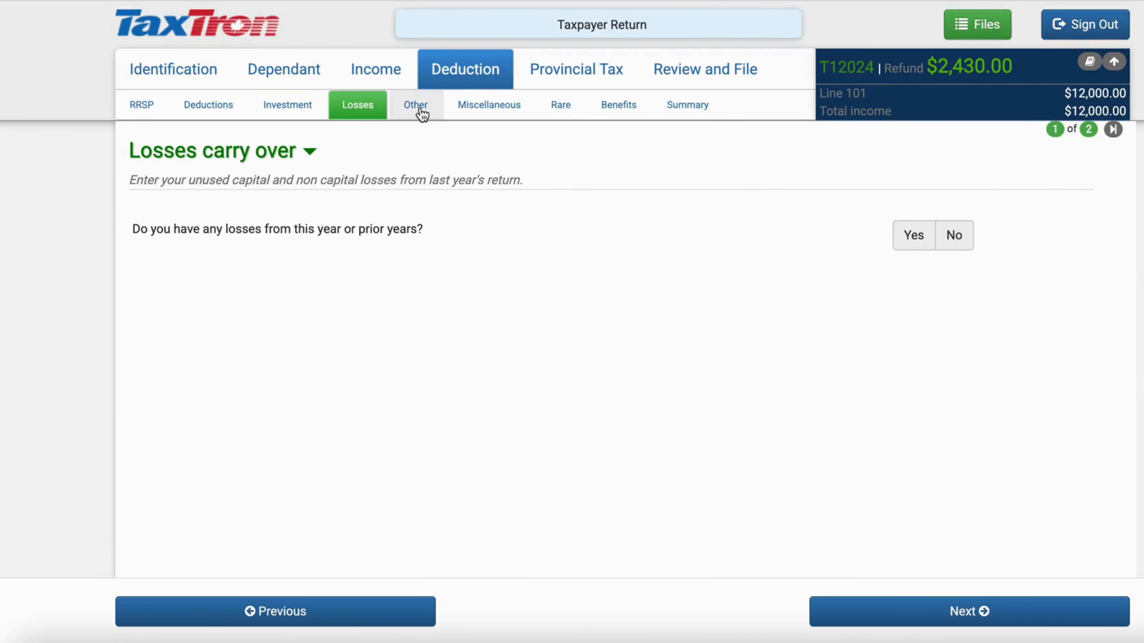
click(415, 108)
click(490, 108)
click(558, 108)
click(626, 109)
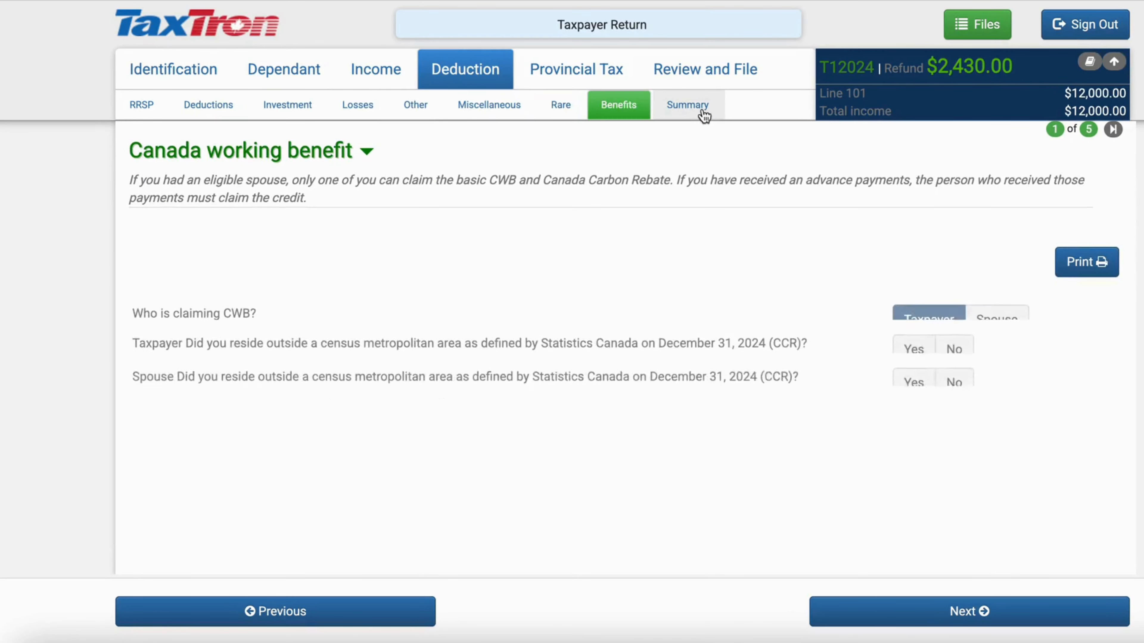
click(702, 109)
click(142, 105)
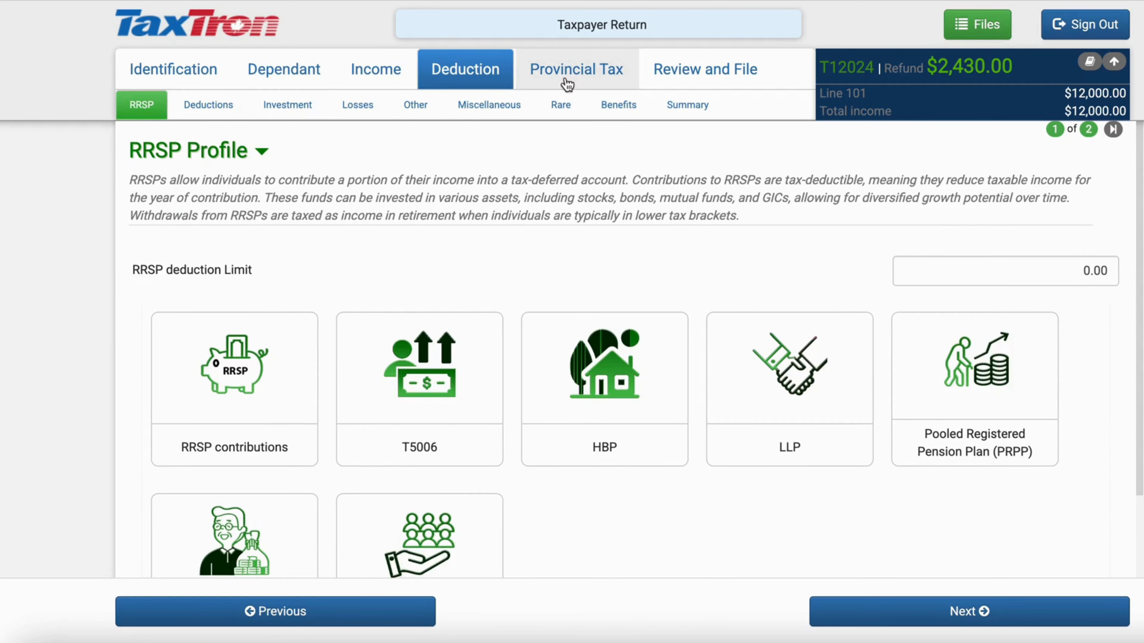
Pass through the Provincial Tax section to Review and File's Other Categories step
click(592, 85)
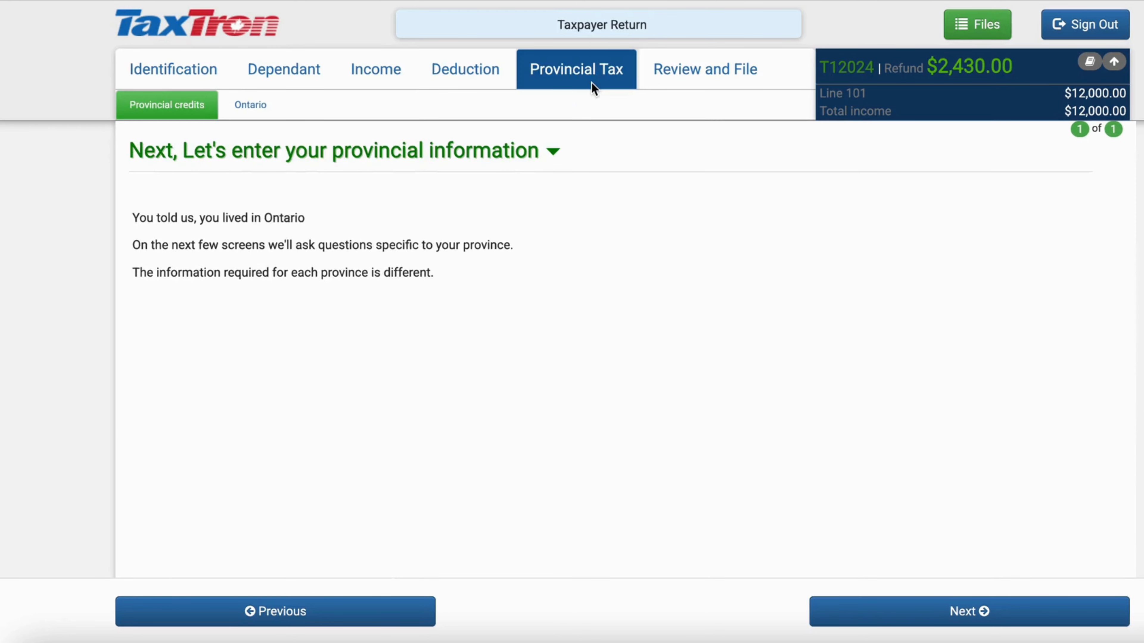
click(556, 149)
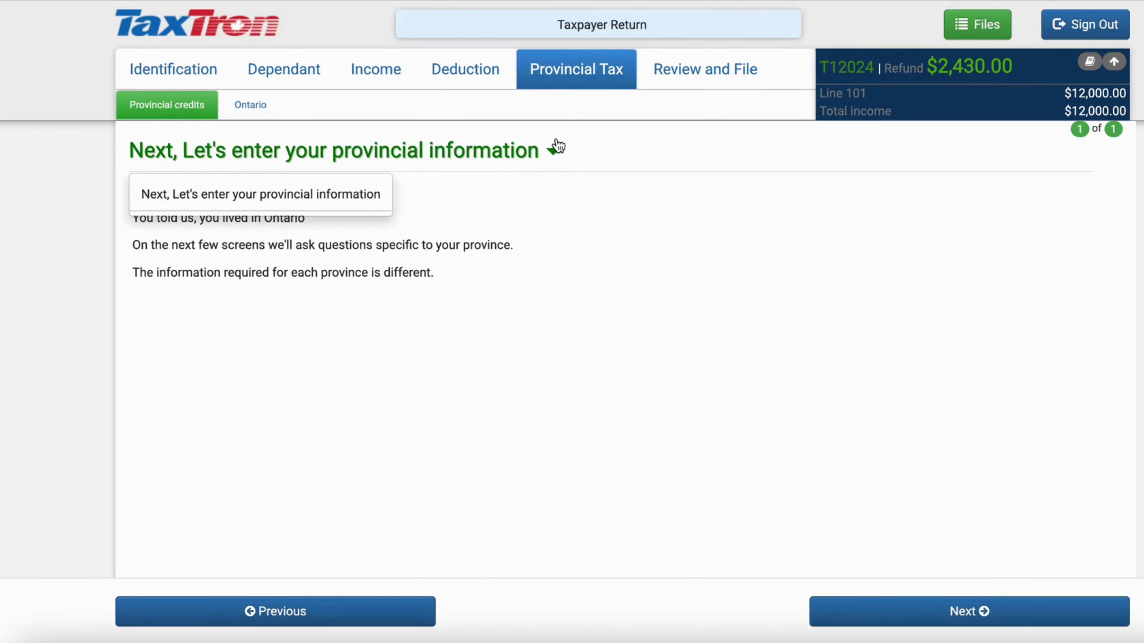
click(570, 140)
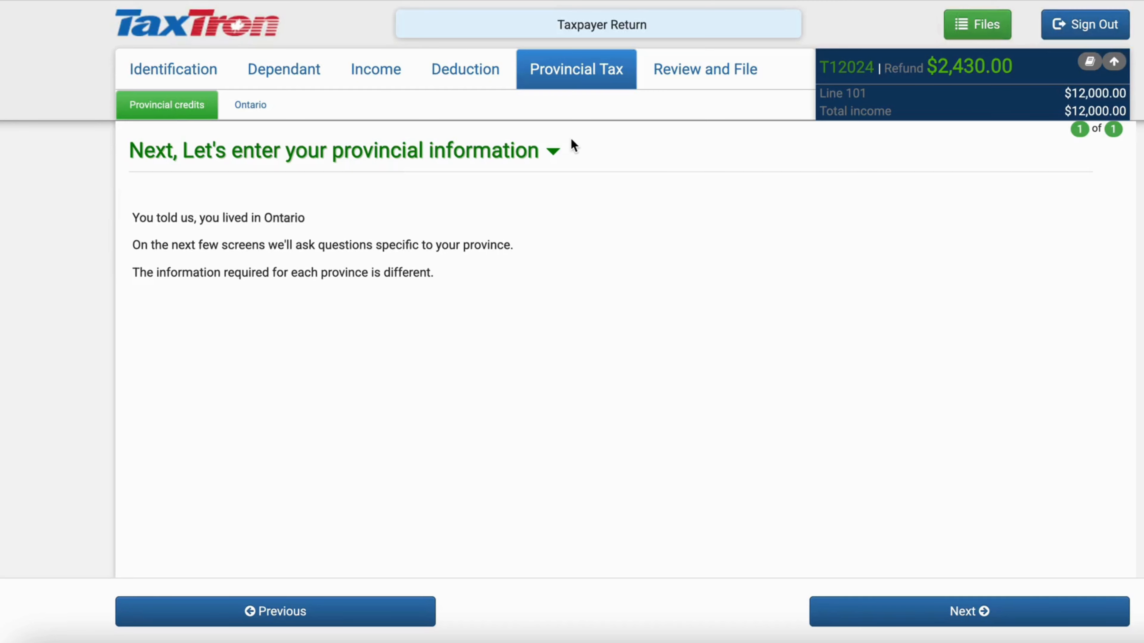
click(712, 83)
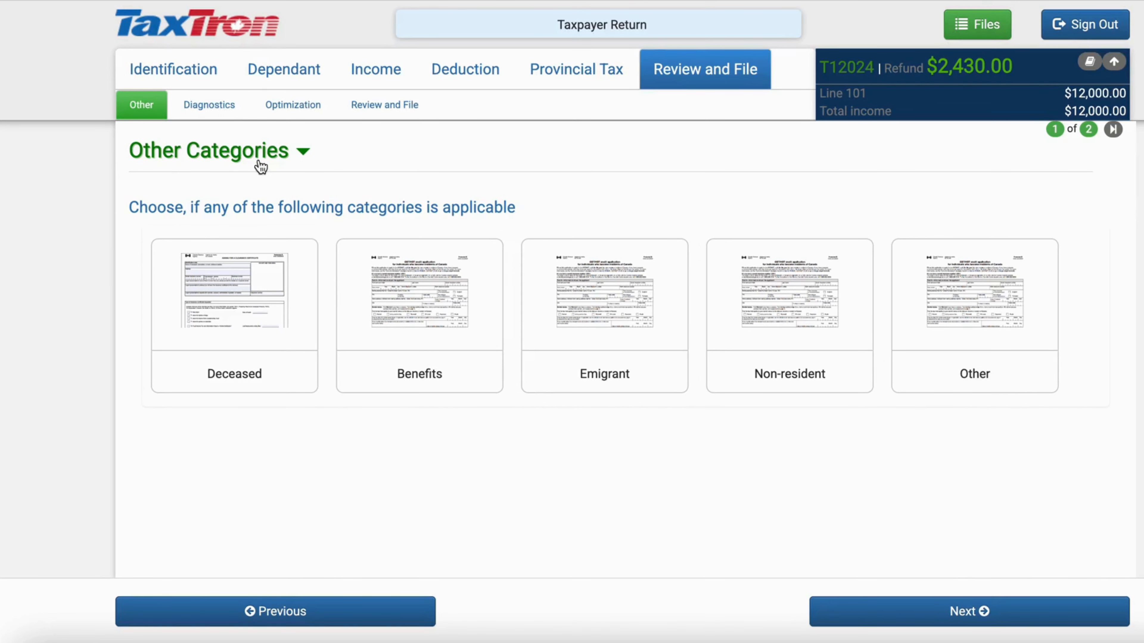
Check the diagnostics errors and warnings, then view the Tax Summary: income 12,000.00, refund 2,430.00
click(220, 114)
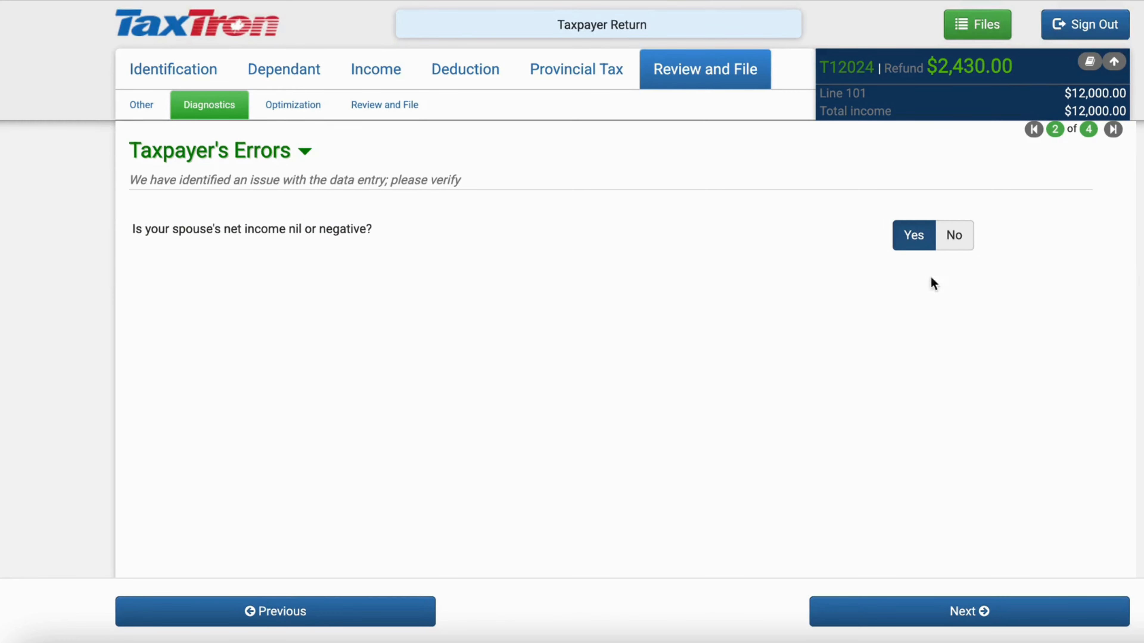
click(854, 611)
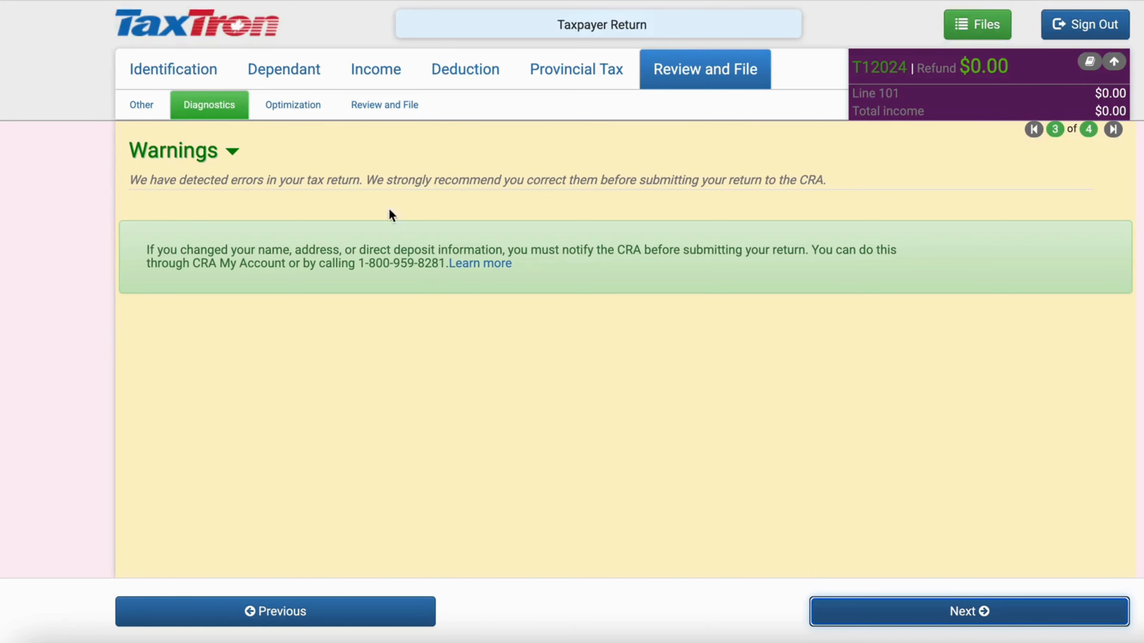
click(293, 104)
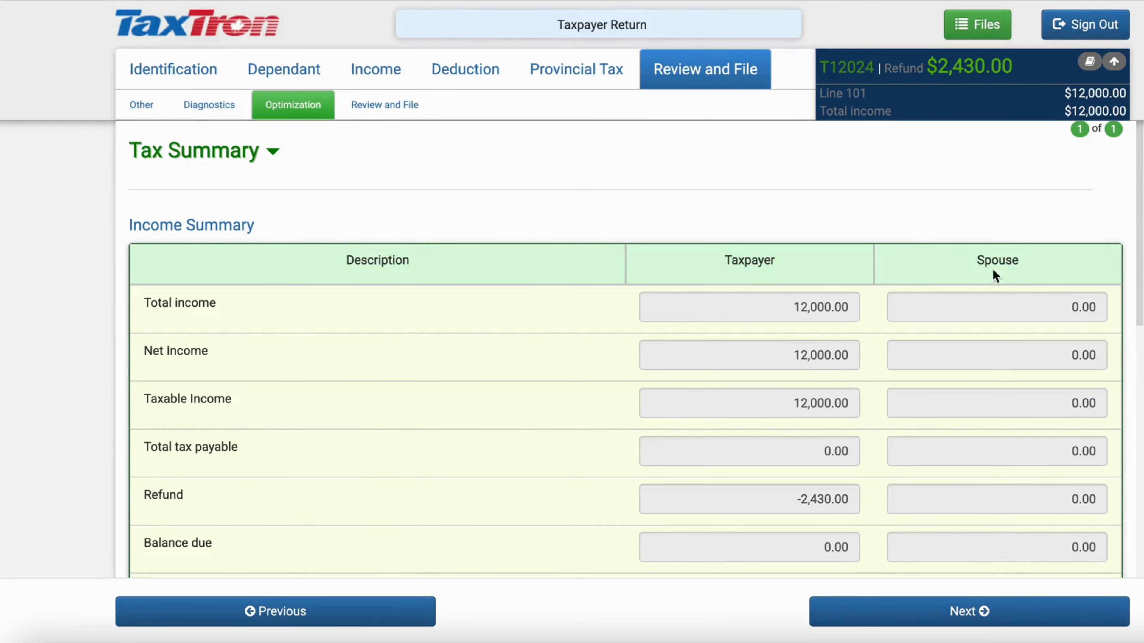
Review benefit estimates (GST 700.00, Trillium 742.00, carbon rebate 226.50), then open the CRA filing questions
scroll(1016, 276, down, 3)
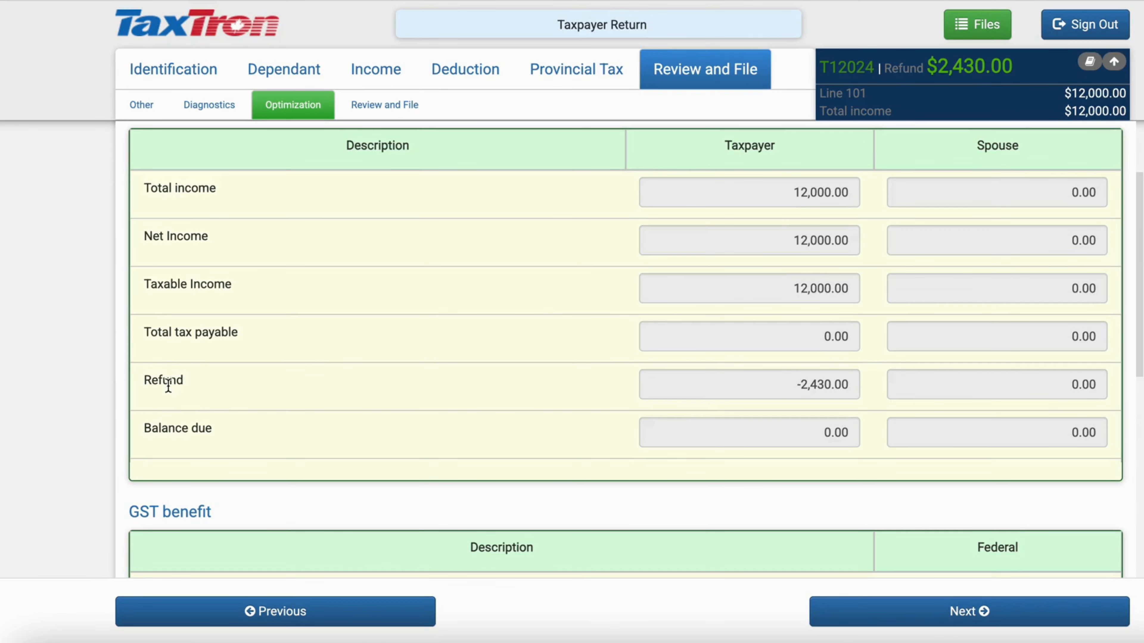
scroll(330, 468, down, 3)
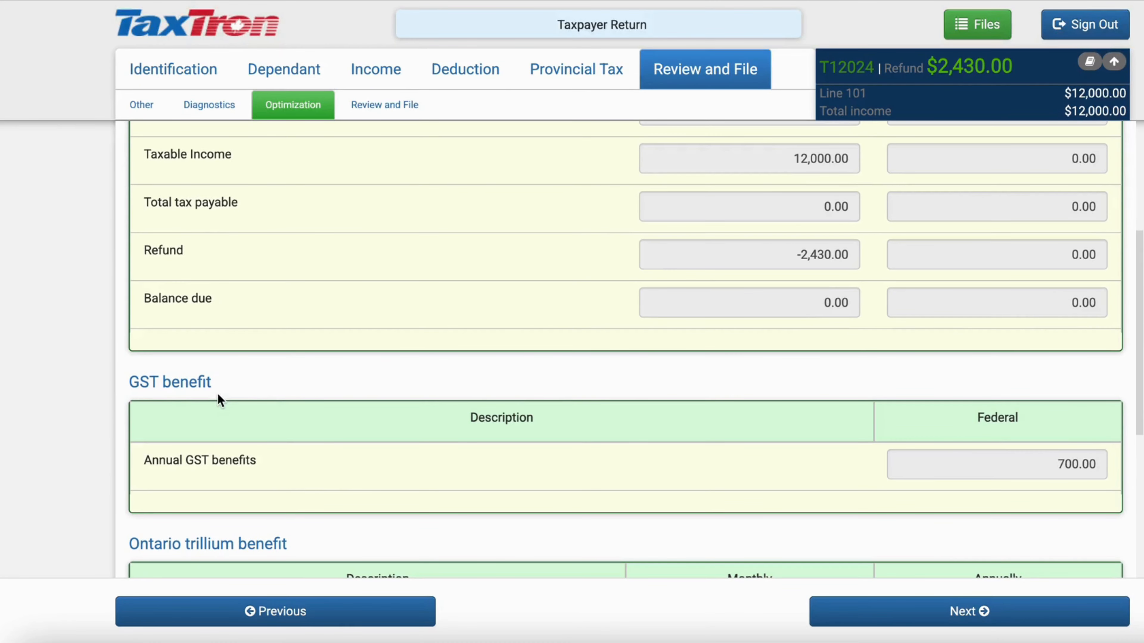
scroll(218, 397, down, 5)
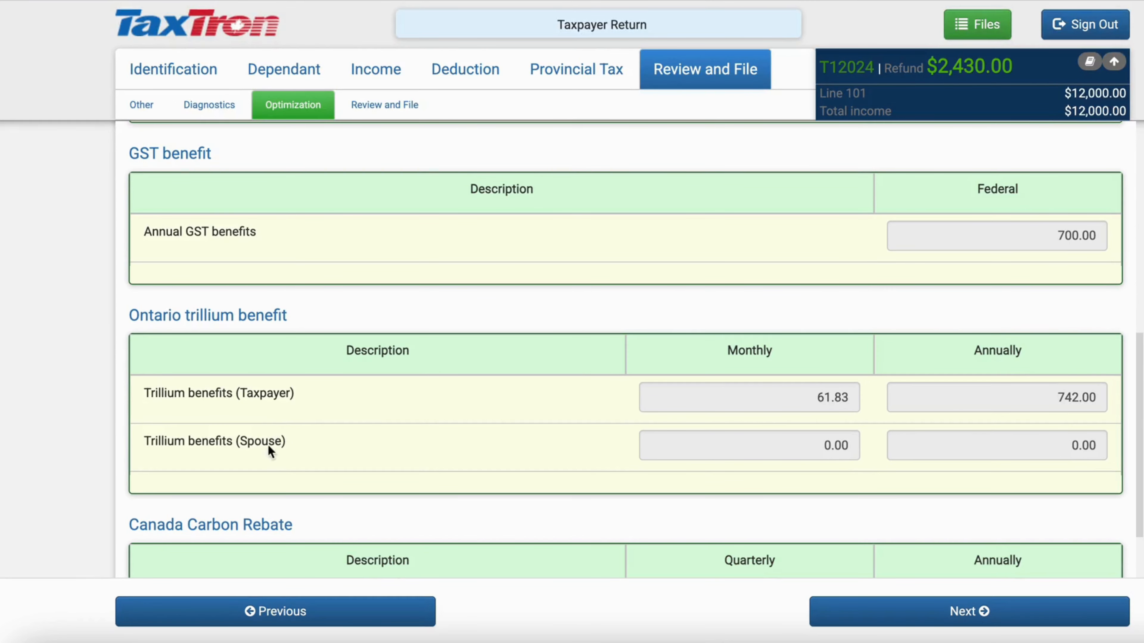
scroll(274, 389, down, 2)
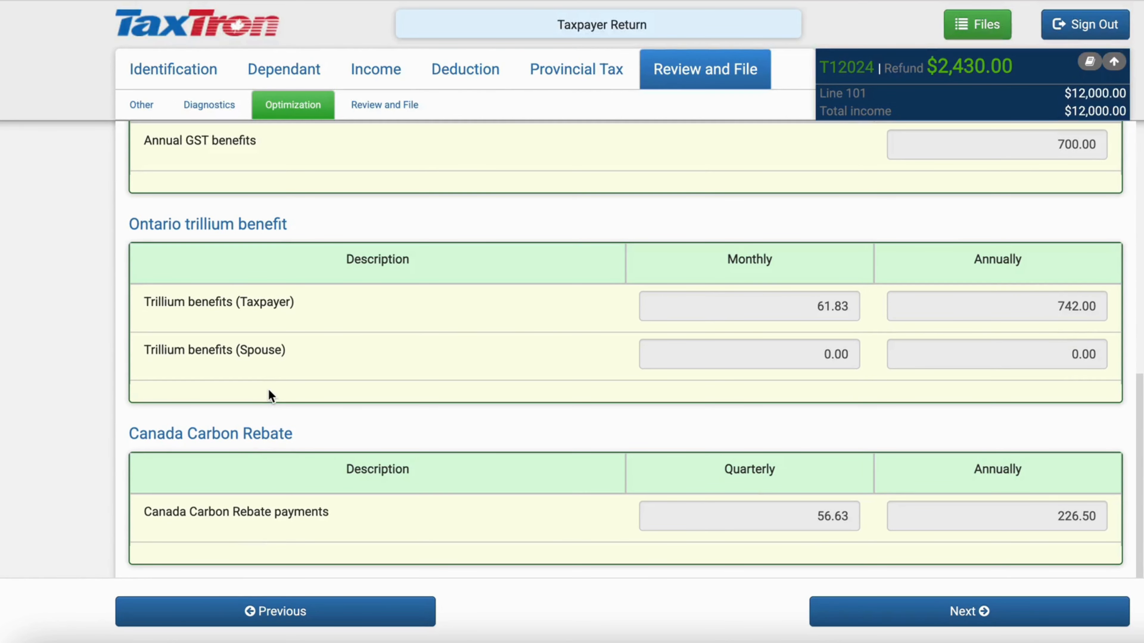
click(408, 111)
scroll(503, 308, down, 3)
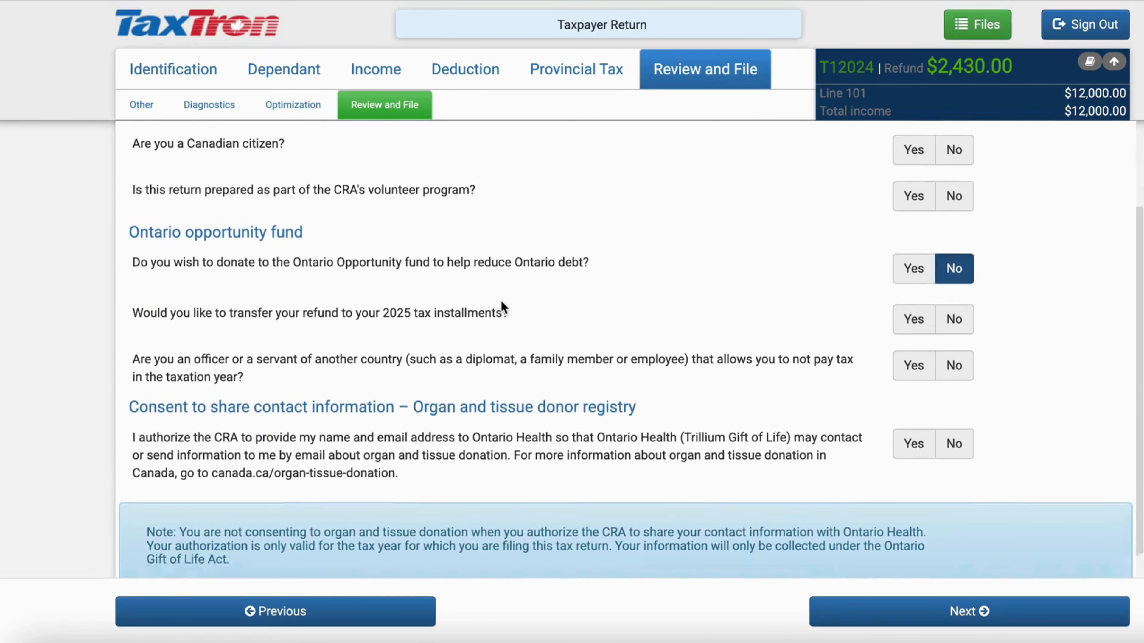
Continue past the CRA questions to the Return Status page reporting everything looks good
scroll(504, 308, up, 4)
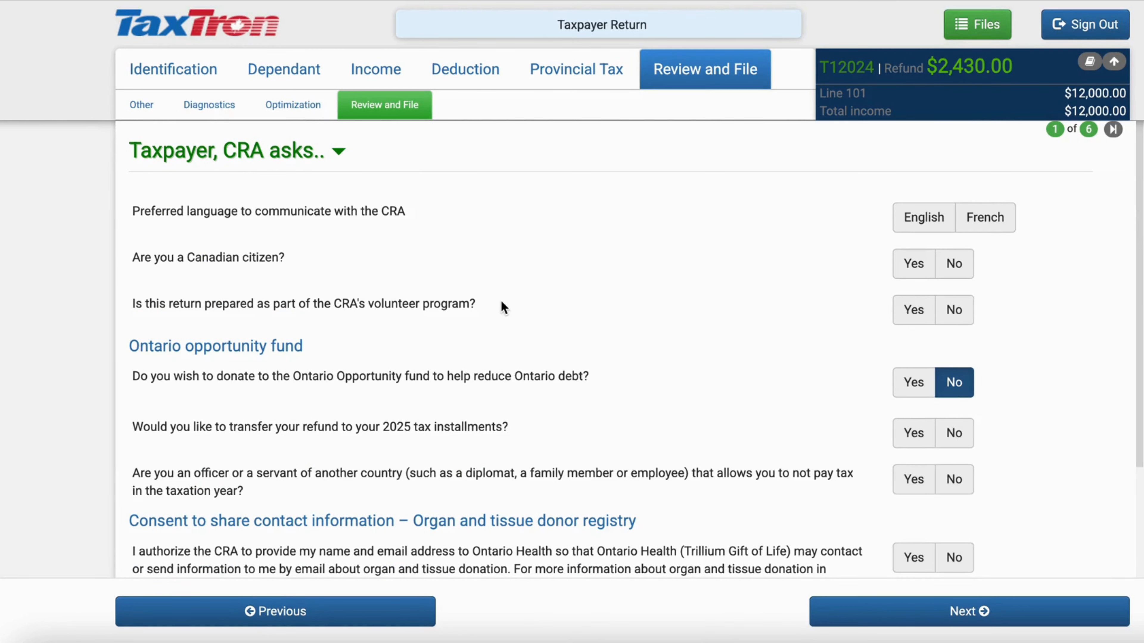
click(931, 609)
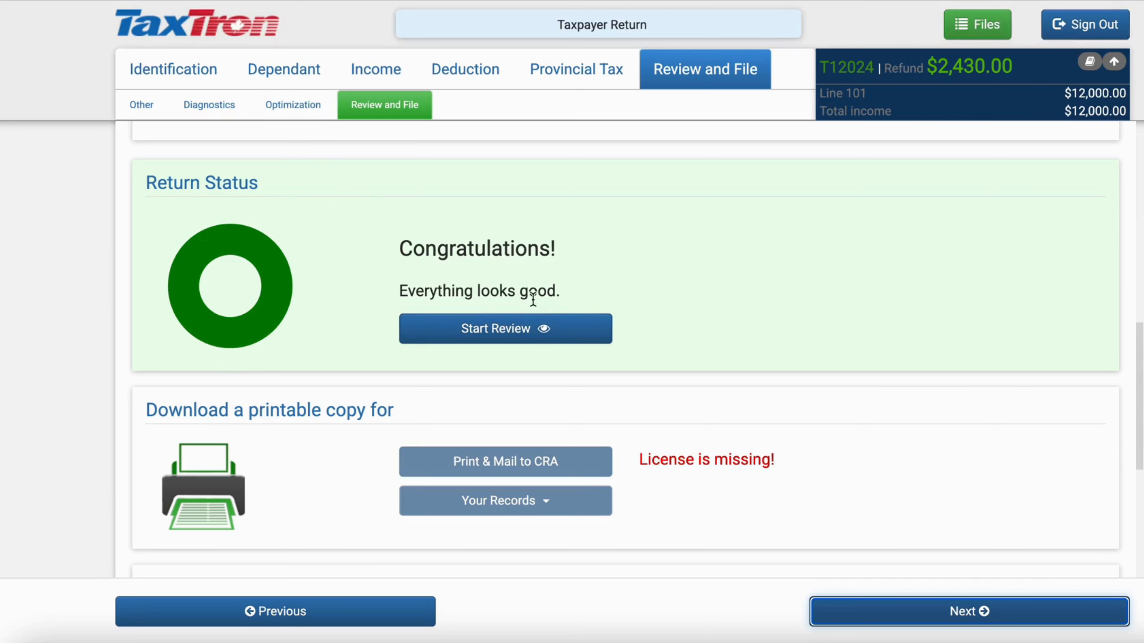
Save the Print & Mail to CRA copy of the return as a PDF in Downloads
click(532, 328)
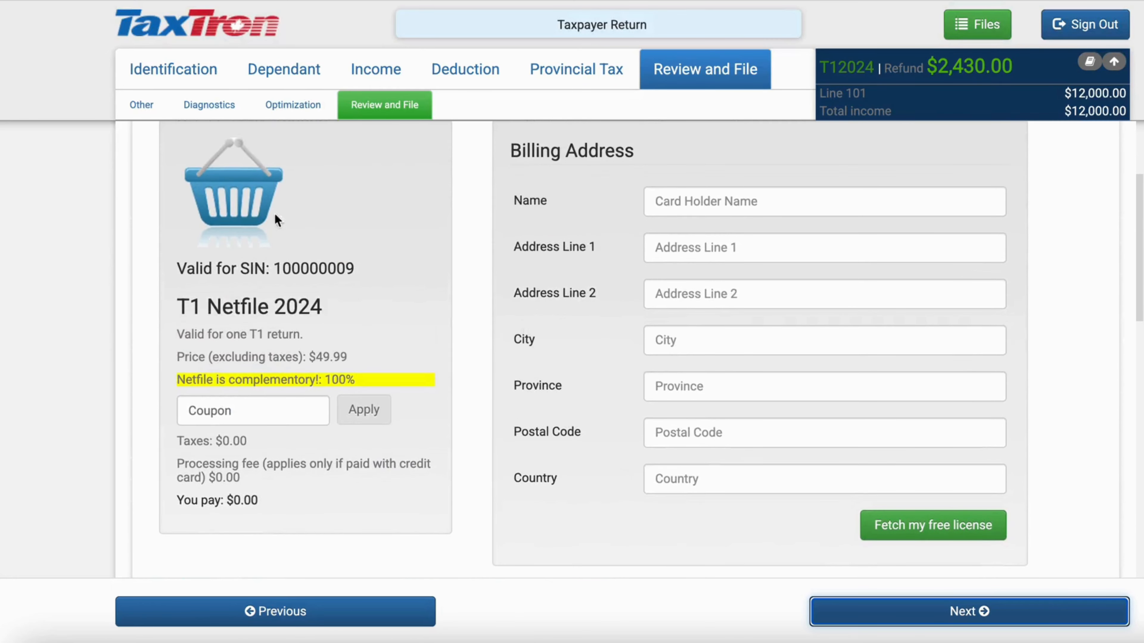
scroll(563, 248, up, 2)
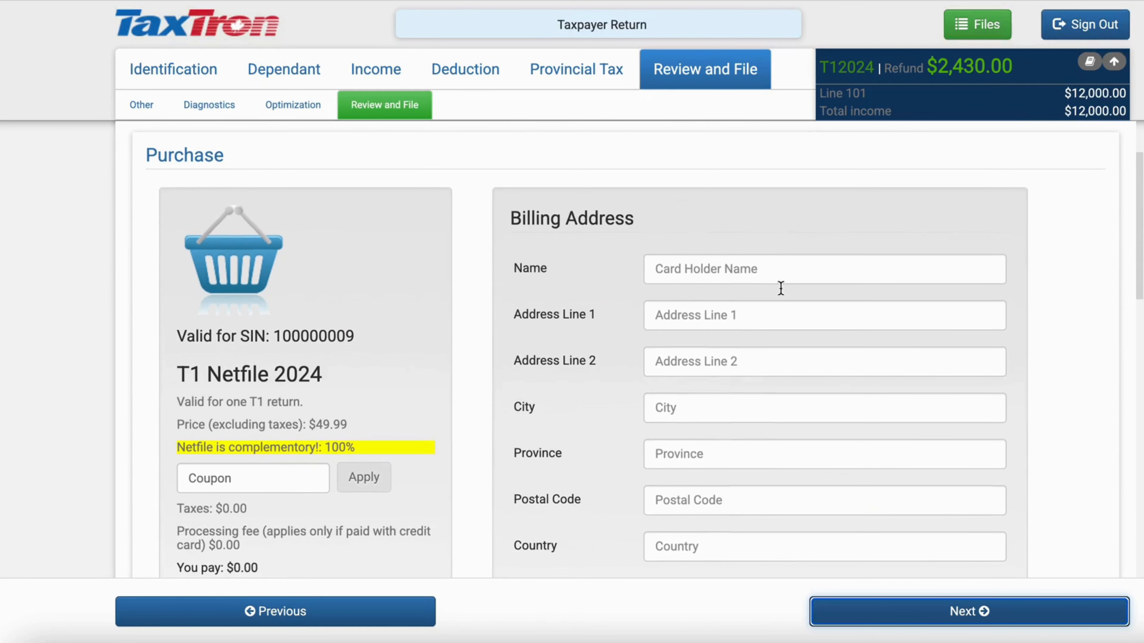
scroll(756, 401, down, 1)
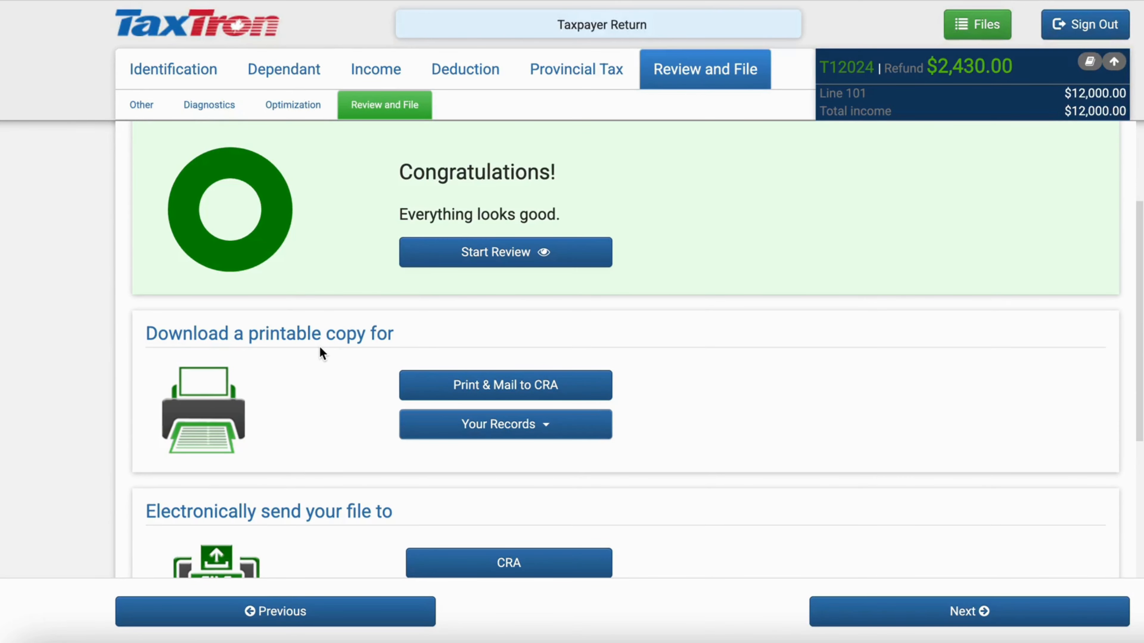
click(449, 390)
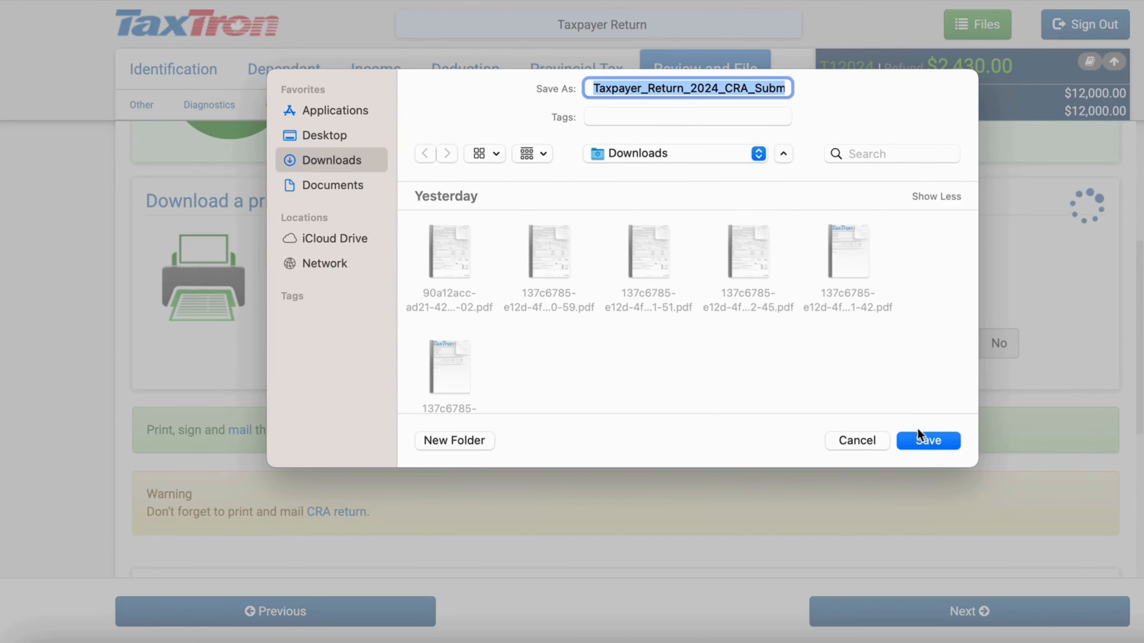
click(921, 440)
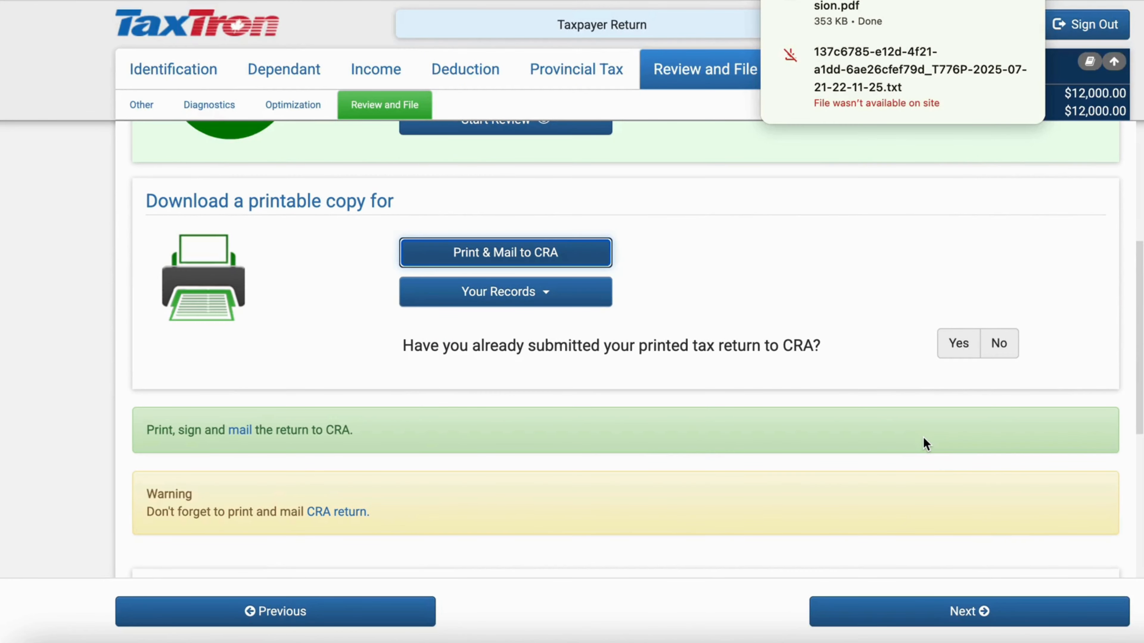
click(889, 275)
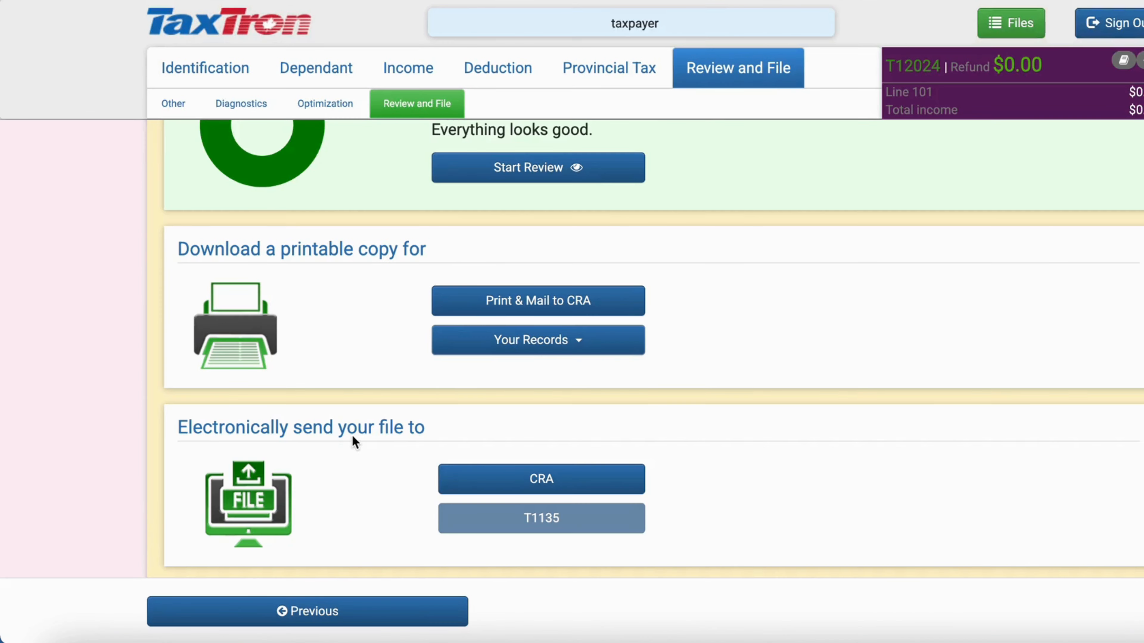
Start electronic filing to CRA, accept the NETFILE terms and file the return
click(542, 489)
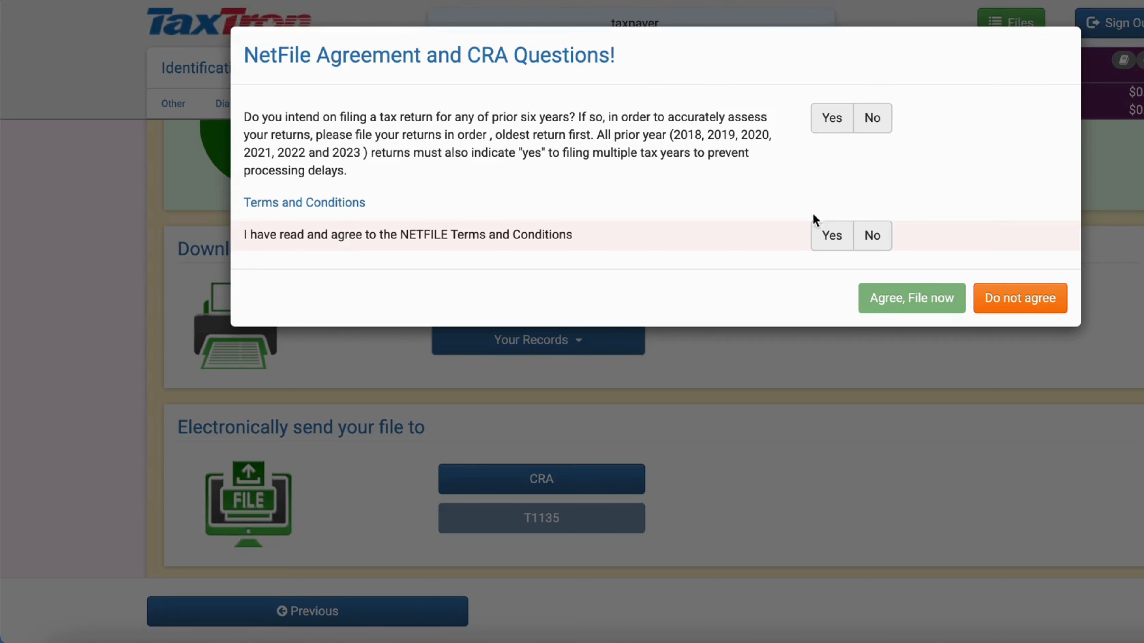
click(870, 307)
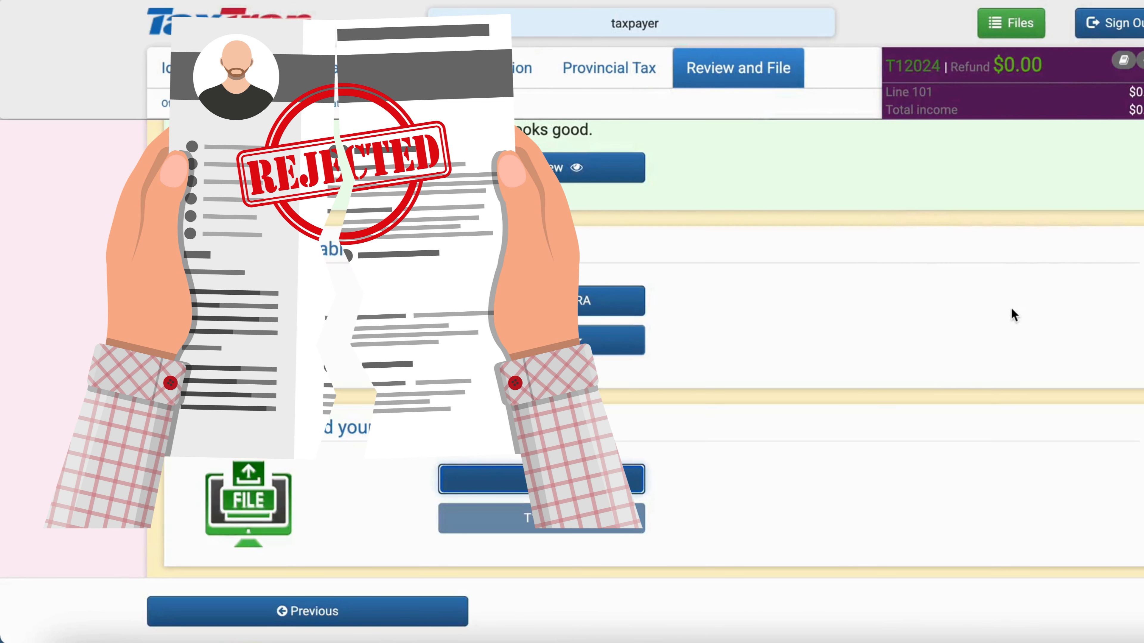
scroll(880, 445, down, 4)
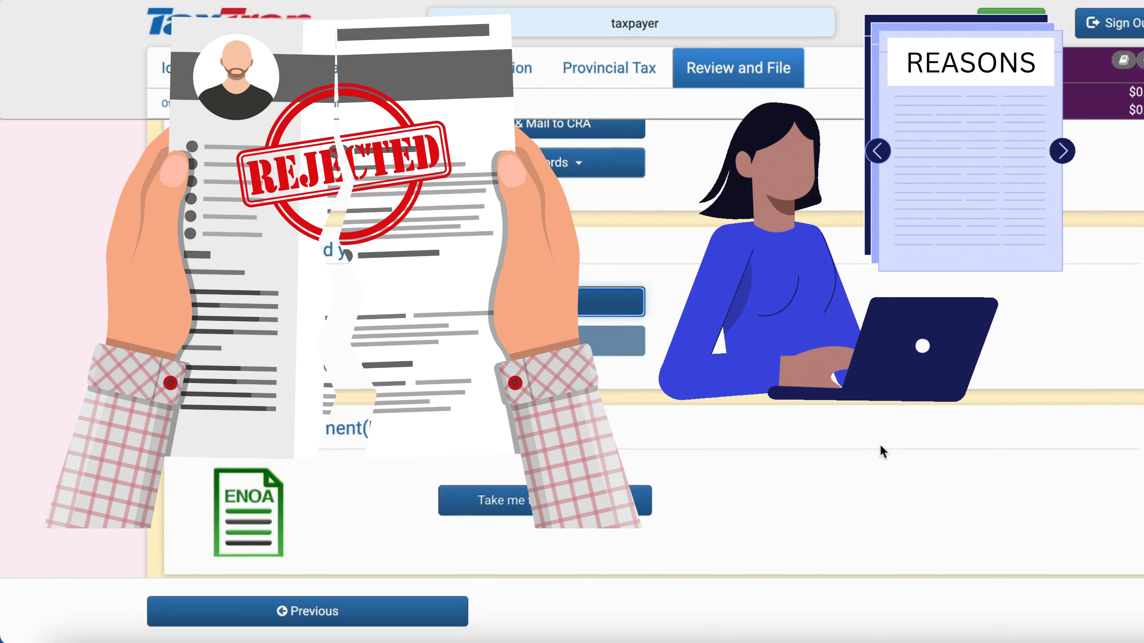